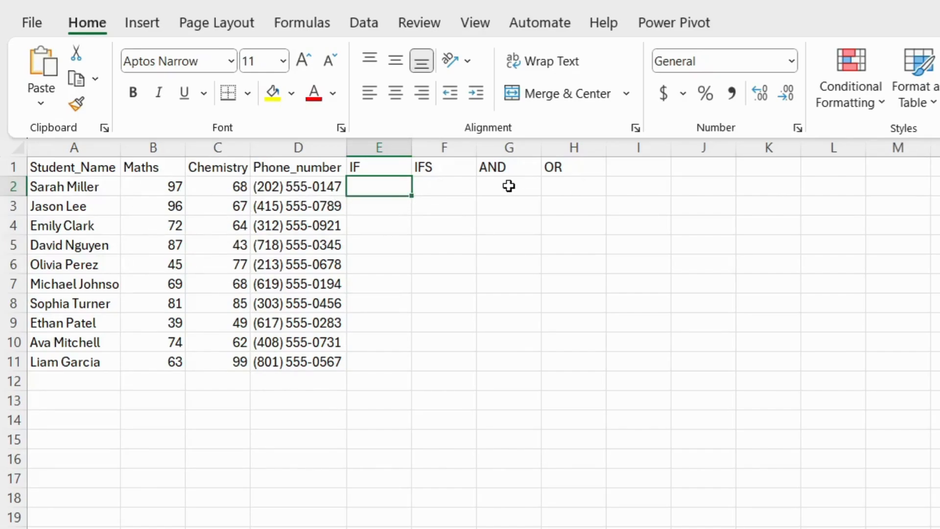
# Enter =IF(B2>60,"Passed","Failed") in cell E2 to grade the first student's Maths mark.
pyautogui.doubleClick(373, 184)
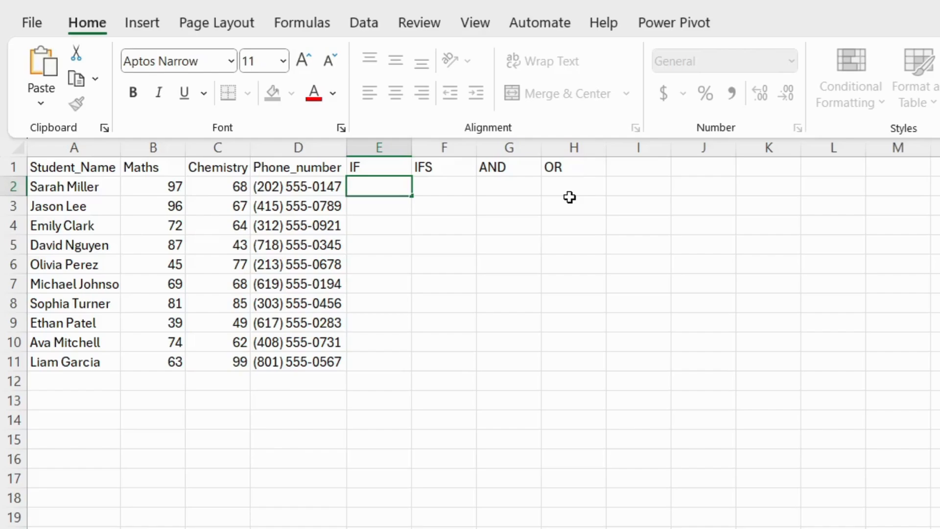
pyautogui.write('=')
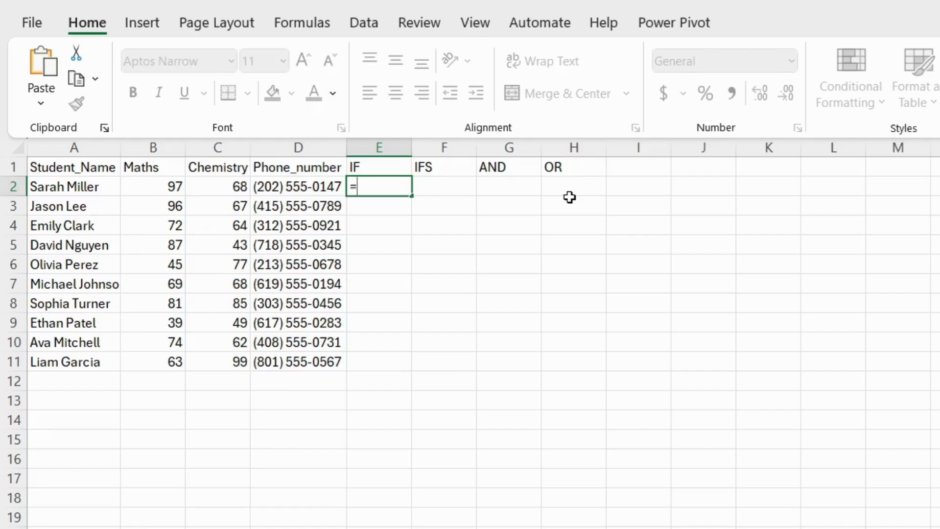
pyautogui.write('IF')
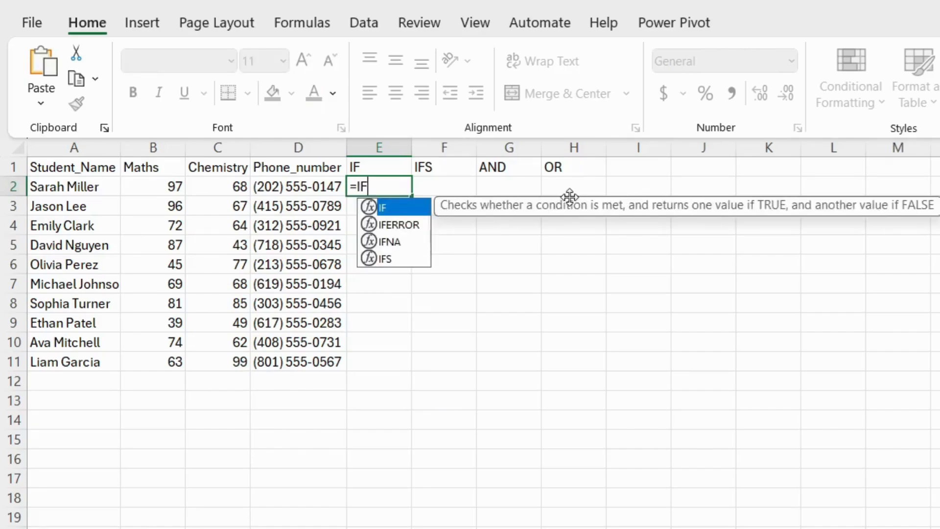
pyautogui.write('(')
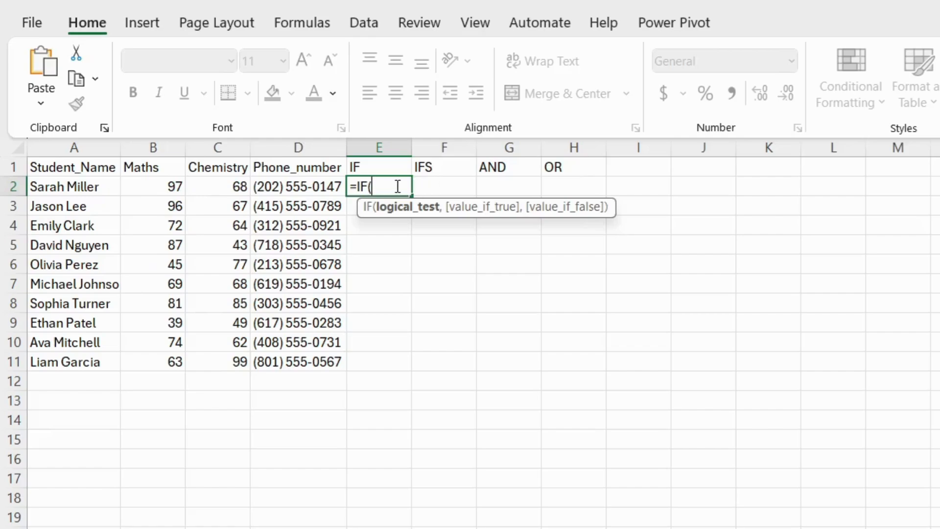
pyautogui.click(156, 187)
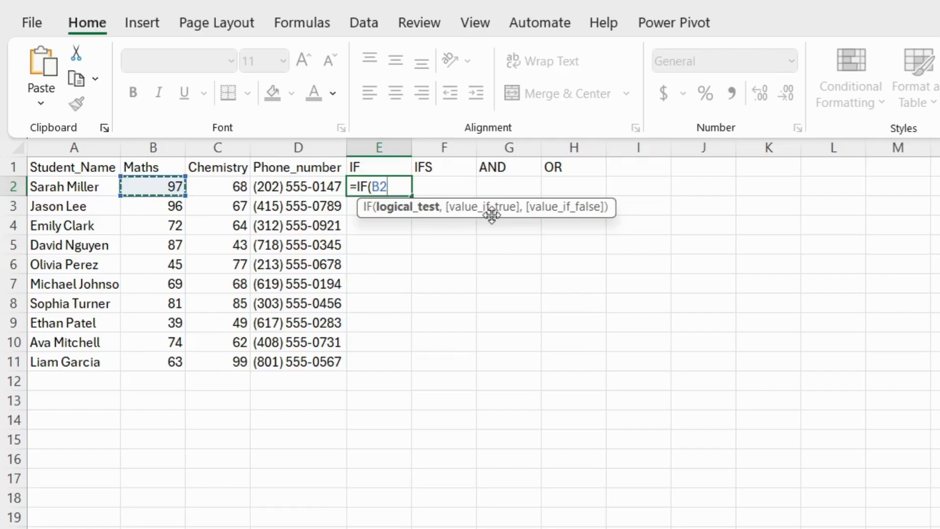
pyautogui.write('>60,"PA')
pyautogui.press('BackSpace')
pyautogui.write('ase')
pyautogui.write('e')
pyautogui.press('BackSpace')
pyautogui.press('BackSpace')
pyautogui.write('sed')
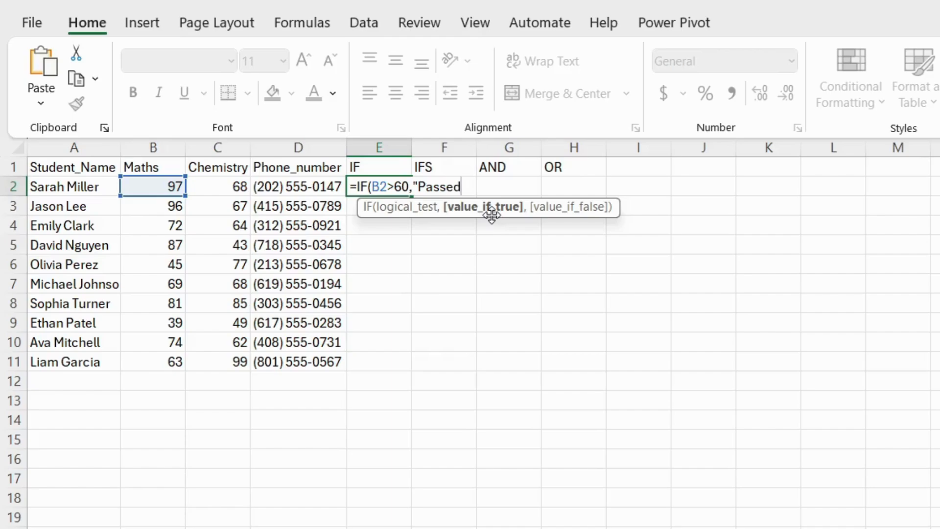
pyautogui.write('",')
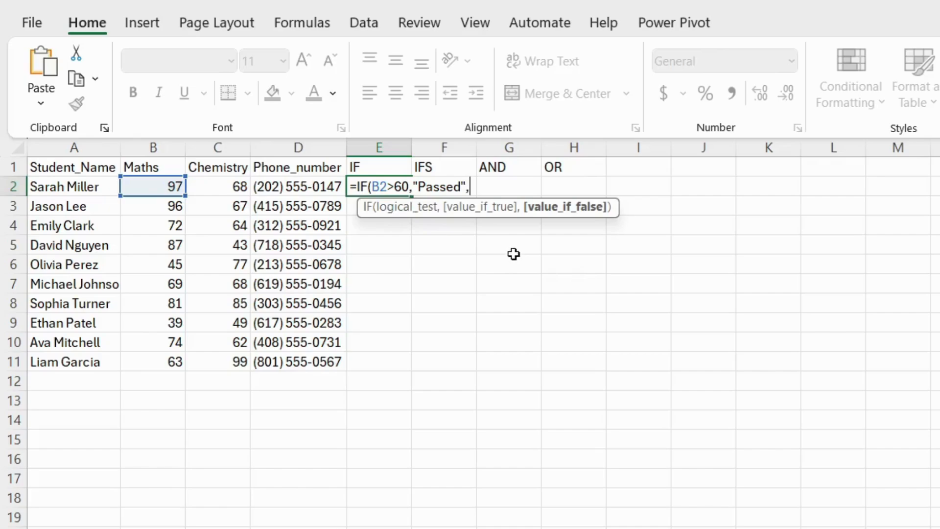
pyautogui.write('"Failed")')
pyautogui.press('Return')
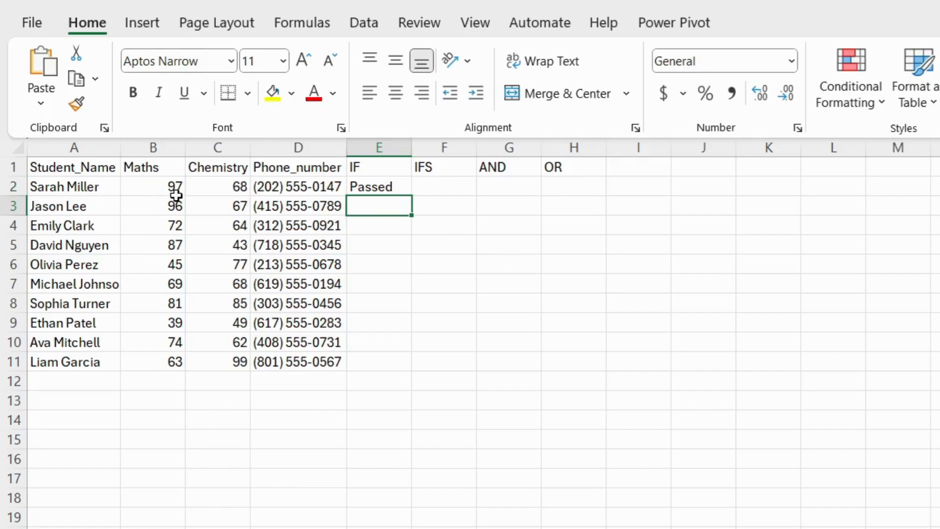
# Fill the IF formula from E2 down to E11 for all students.
pyautogui.click(398, 187)
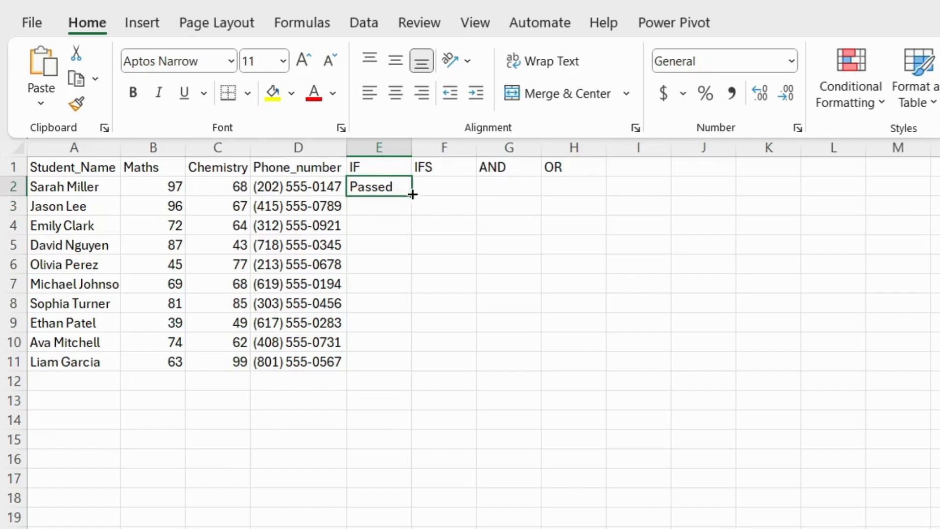
pyautogui.doubleClick(411, 196)
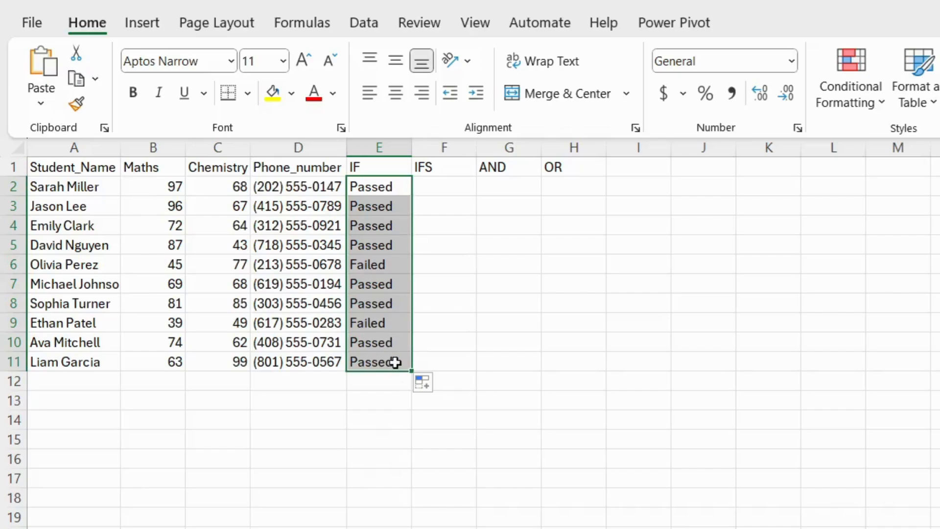
pyautogui.click(418, 287)
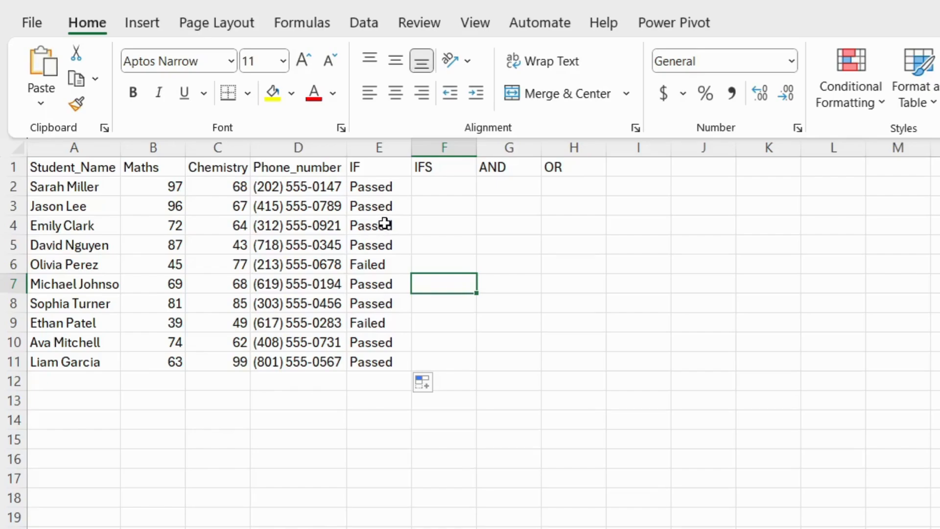
# Start an IFS formula in cell F2 whose first condition, B2>90, returns "A+".
pyautogui.click(435, 186)
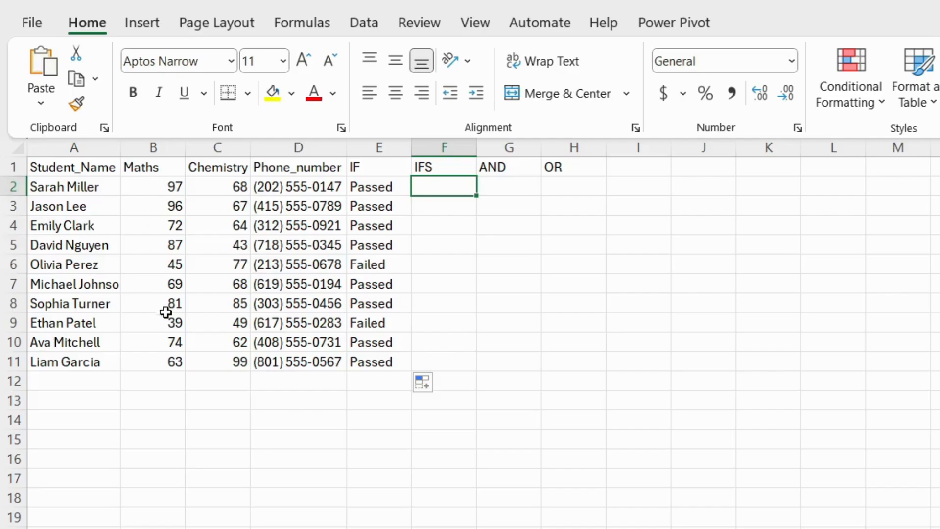
pyautogui.doubleClick(422, 188)
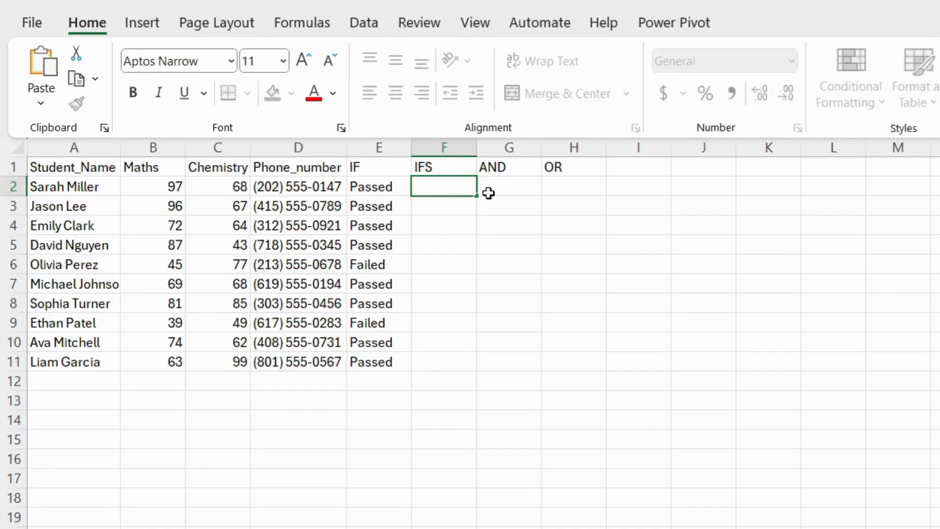
pyautogui.write('=IFS')
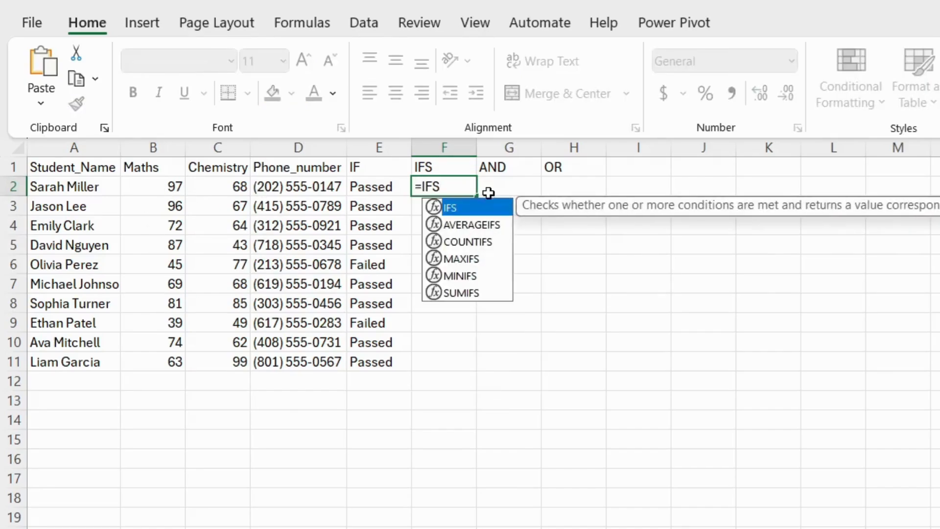
pyautogui.write('(')
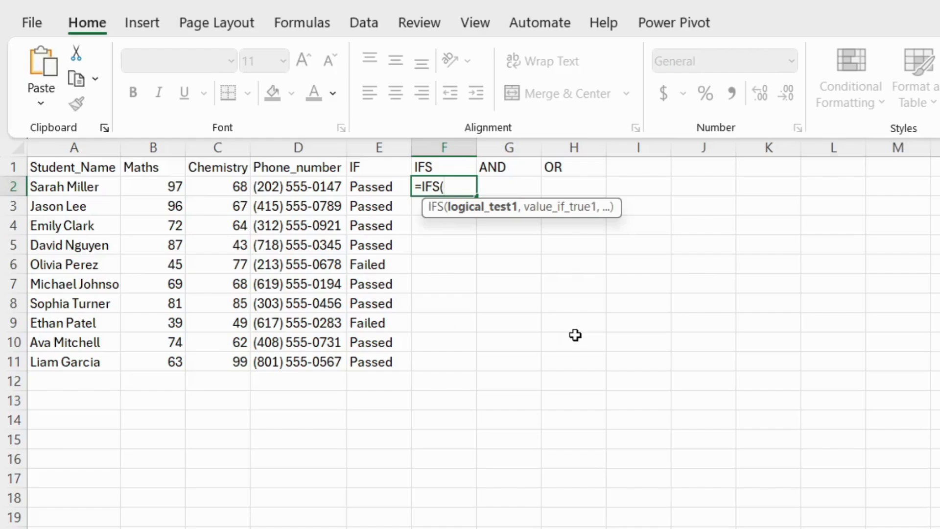
pyautogui.click(168, 185)
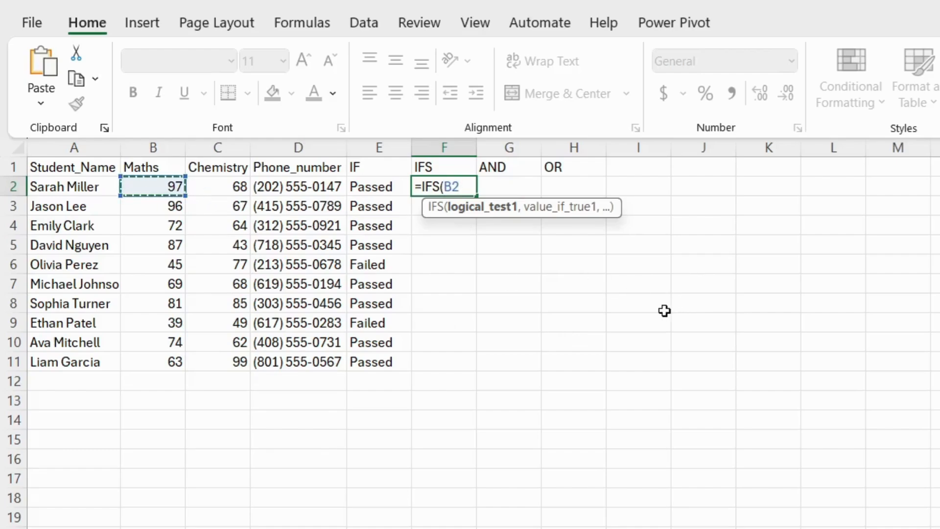
pyautogui.write('>90,')
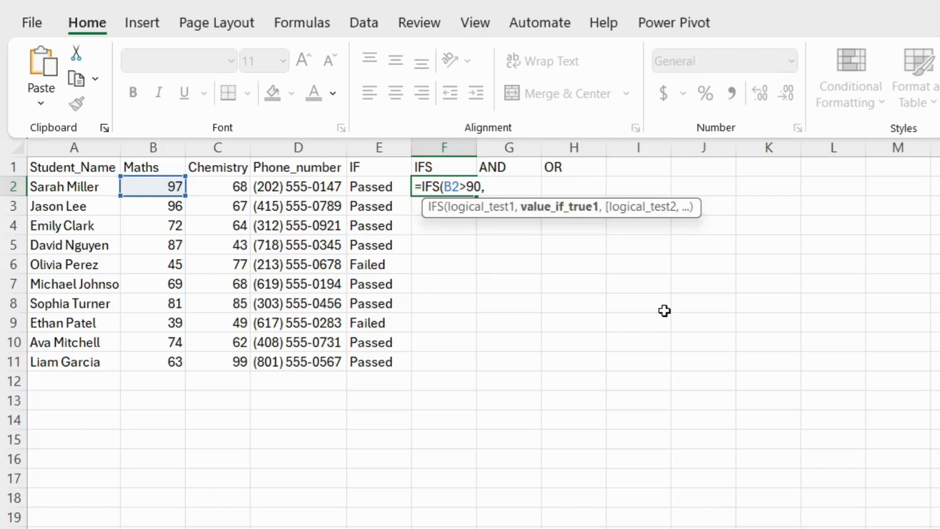
pyautogui.write('"a')
pyautogui.press('BackSpace')
pyautogui.press('BackSpace')
pyautogui.write('A+",')
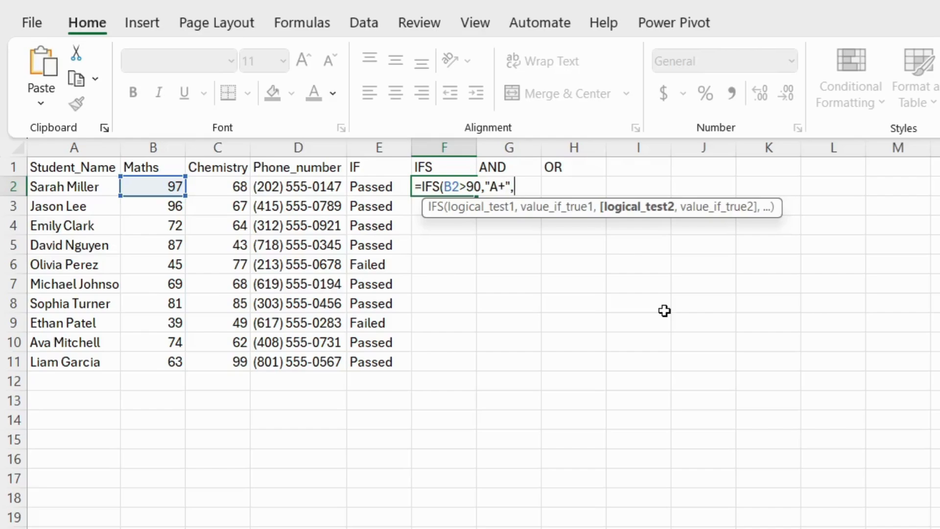
# Add two conditions to the IFS formula in F2: B2>80 returning "A" and B2>70 returning "B".
pyautogui.click(136, 185)
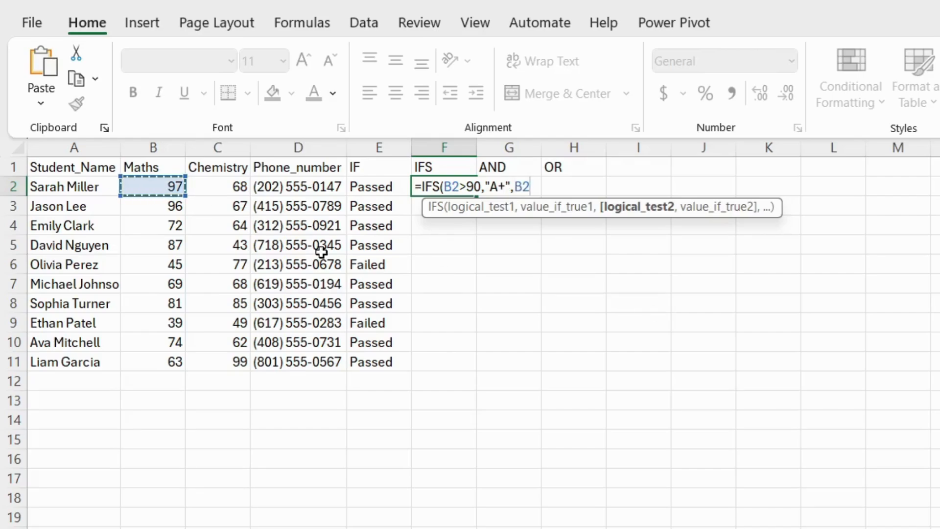
pyautogui.write('>80,')
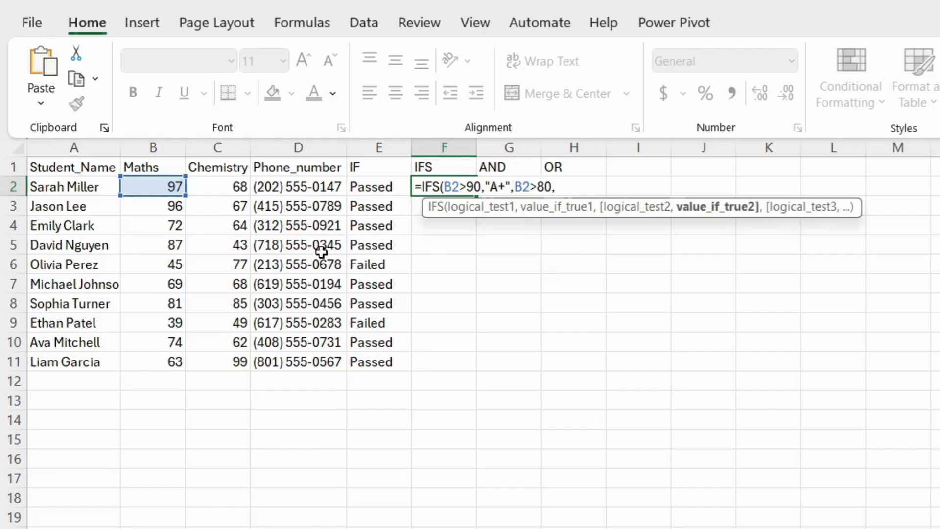
pyautogui.write('"A",')
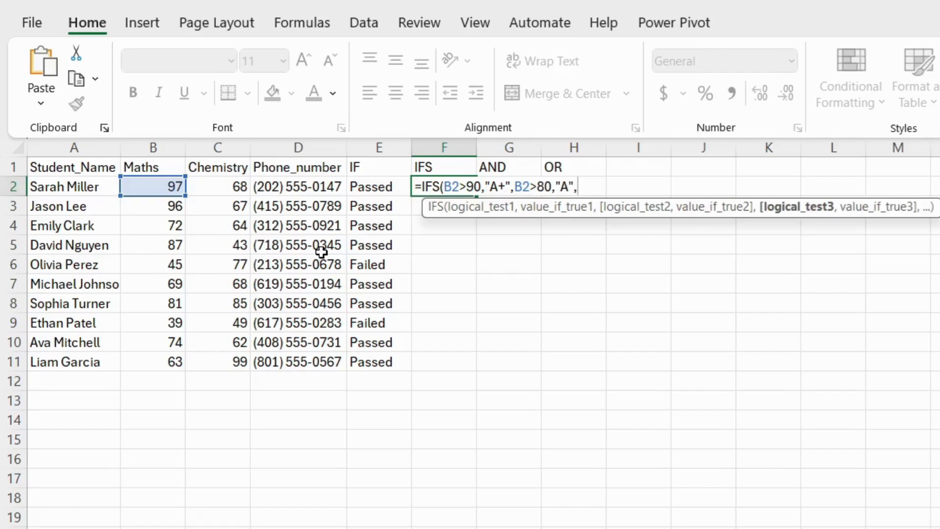
pyautogui.click(160, 186)
pyautogui.write('>70,')
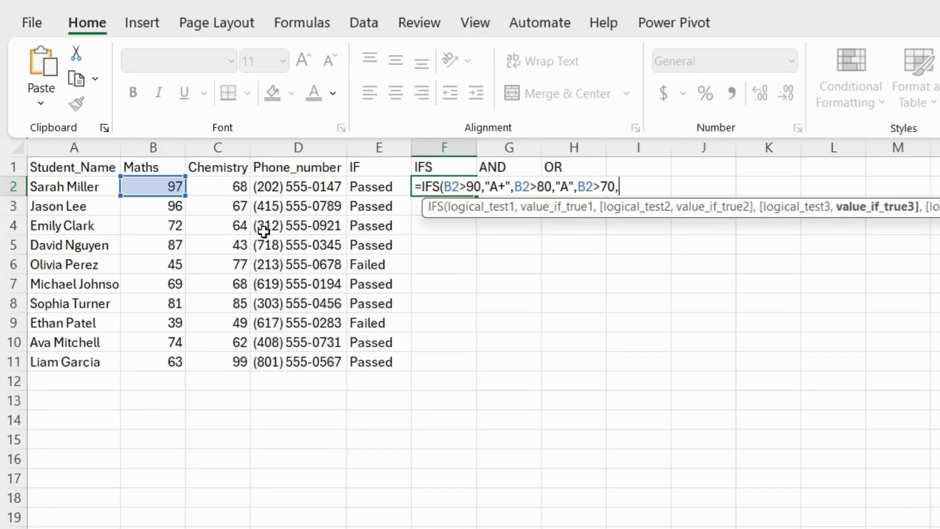
pyautogui.write('"B",')
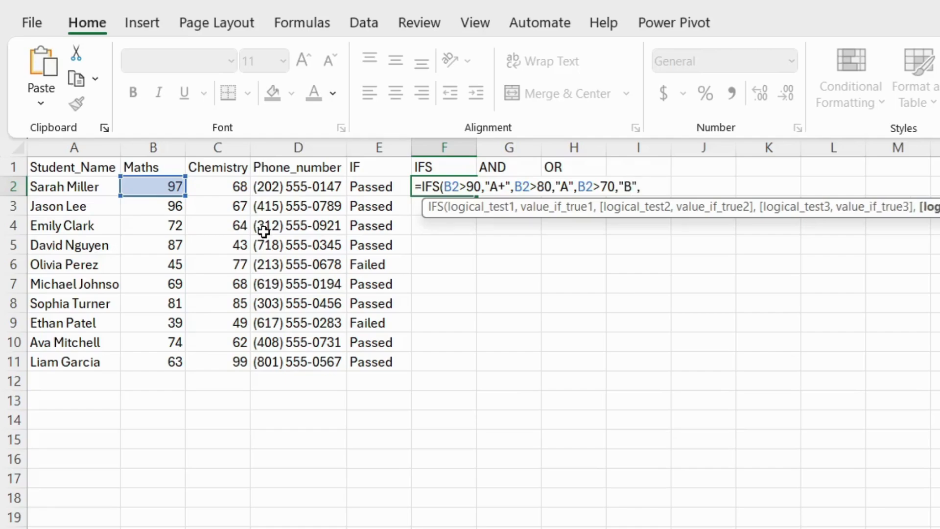
# Complete the IFS formula in F2 with B2>60 returning "C" and B2<60 returning "F".
pyautogui.click(172, 189)
pyautogui.write('>60')
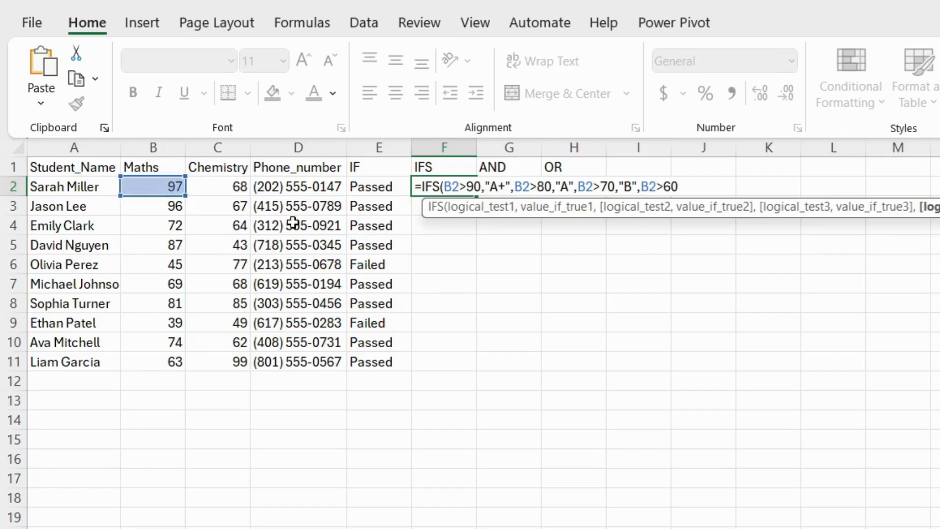
pyautogui.write(',"C",')
pyautogui.click(149, 185)
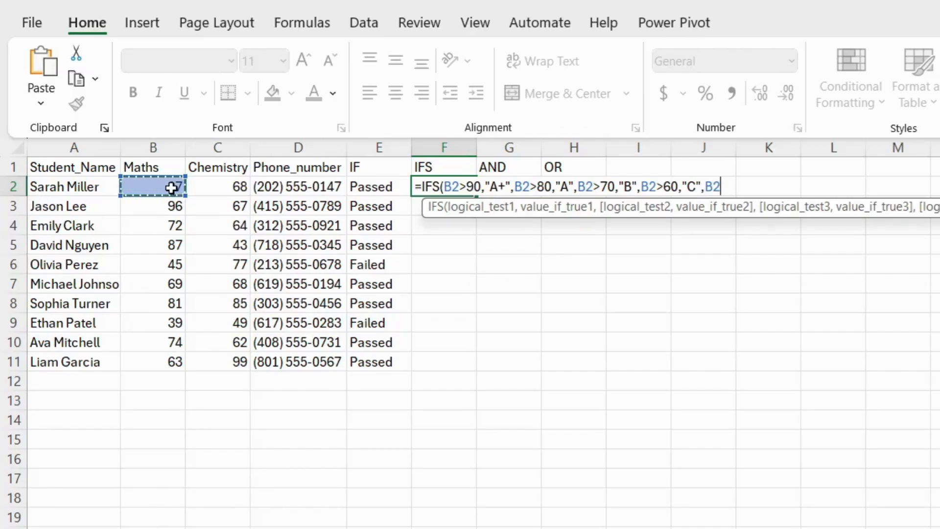
pyautogui.write('<')
pyautogui.write('6')
pyautogui.press('Return')
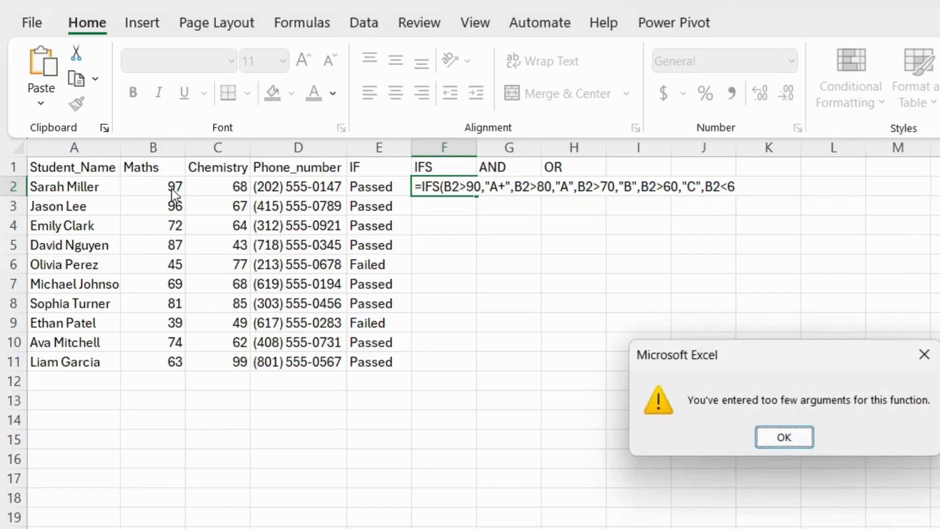
pyautogui.click(921, 353)
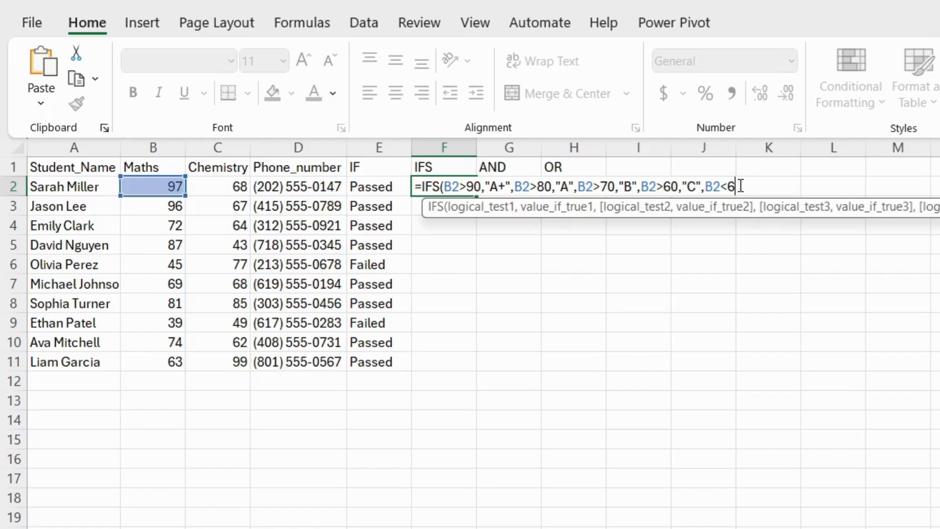
pyautogui.write('0,"F")')
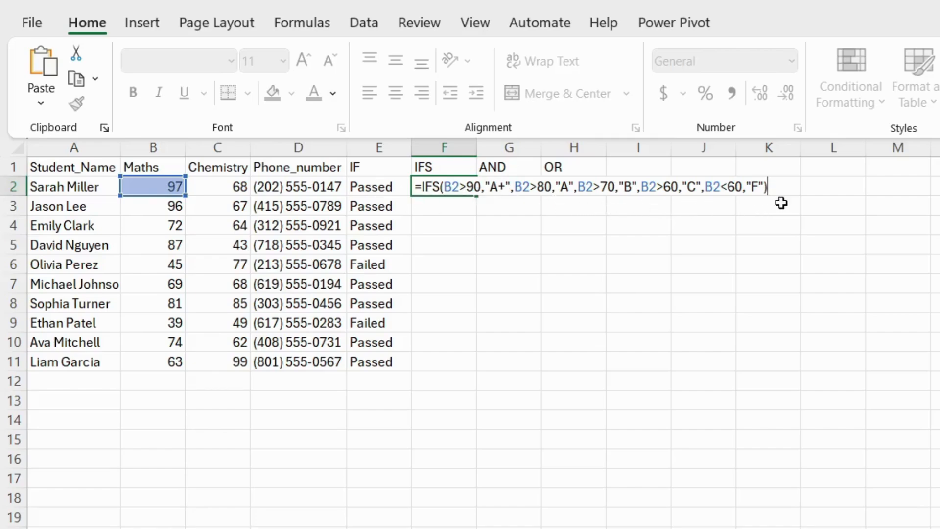
pyautogui.press('Return')
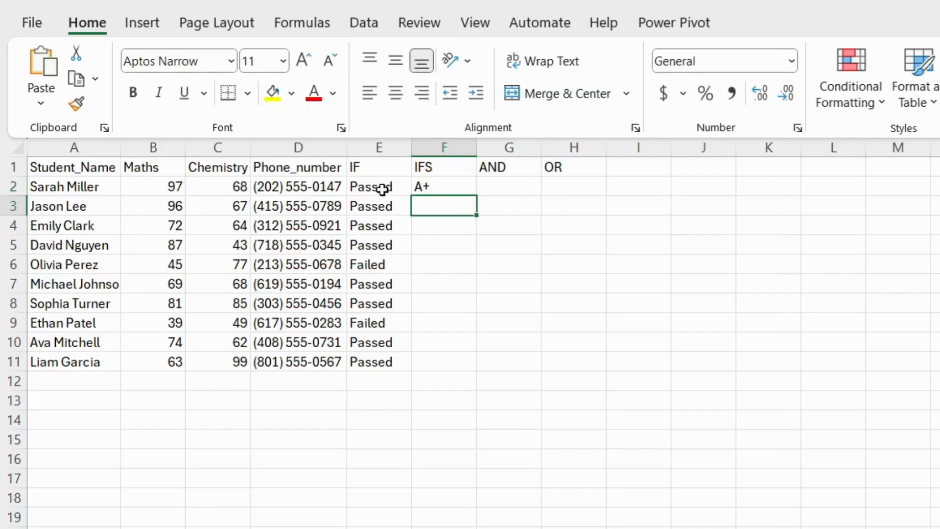
# Fill the IFS grade formula from F2 down to F11.
pyautogui.click(461, 188)
pyautogui.doubleClick(477, 195)
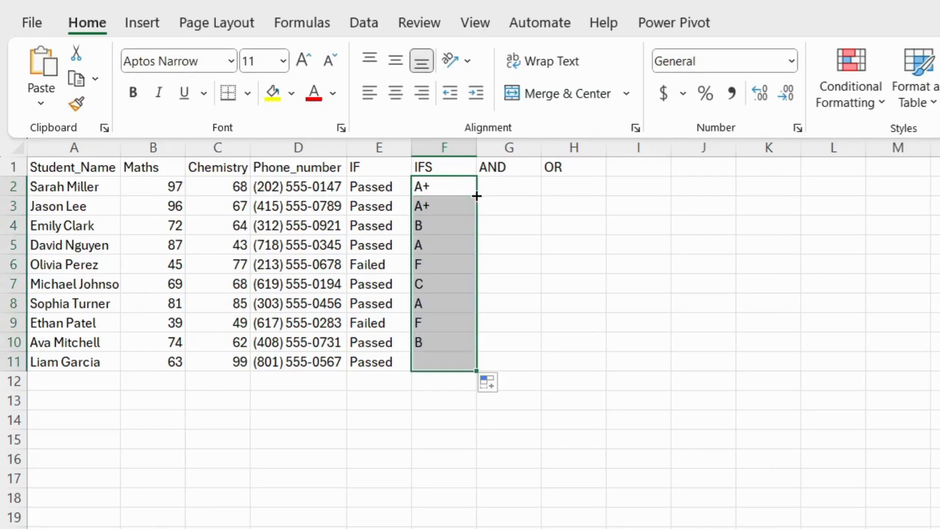
pyautogui.click(442, 285)
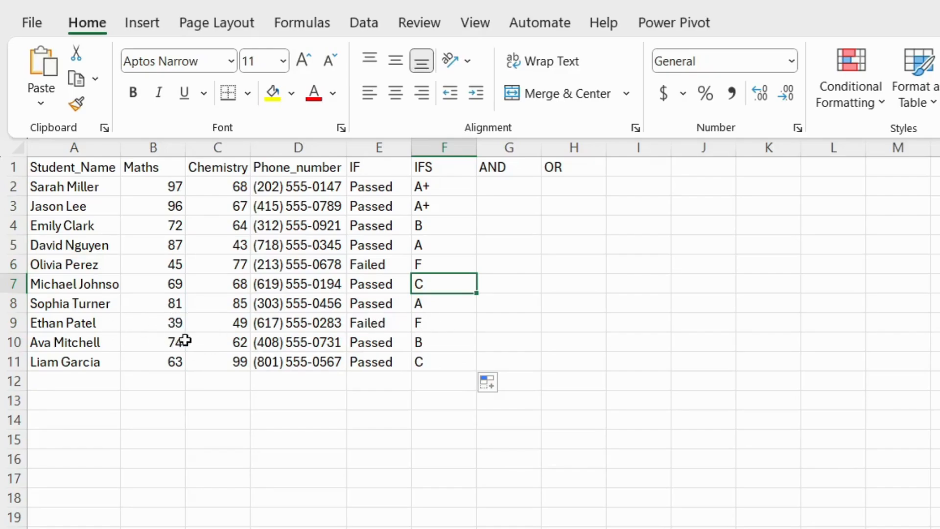
# Enter an AND formula in cell G2 that tests whether B2>80 and C2>80.
pyautogui.click(506, 185)
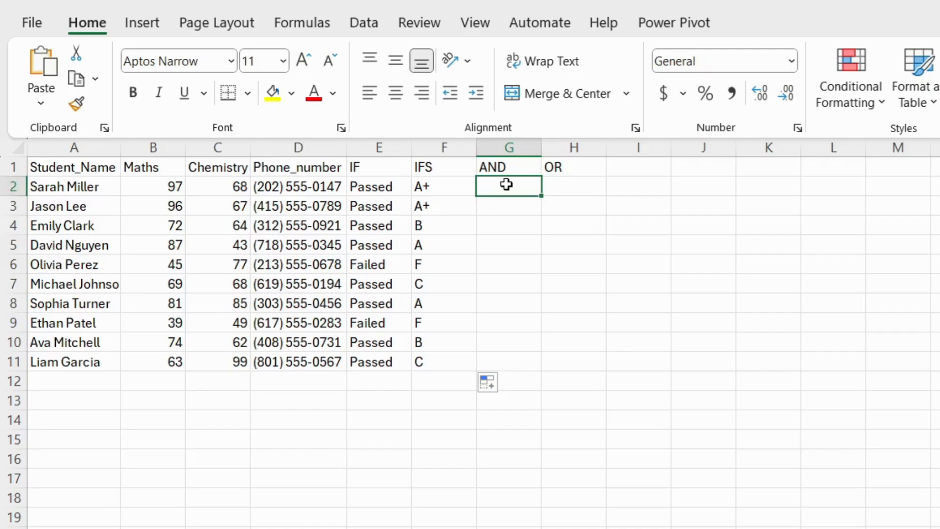
pyautogui.doubleClick(507, 185)
pyautogui.write('=')
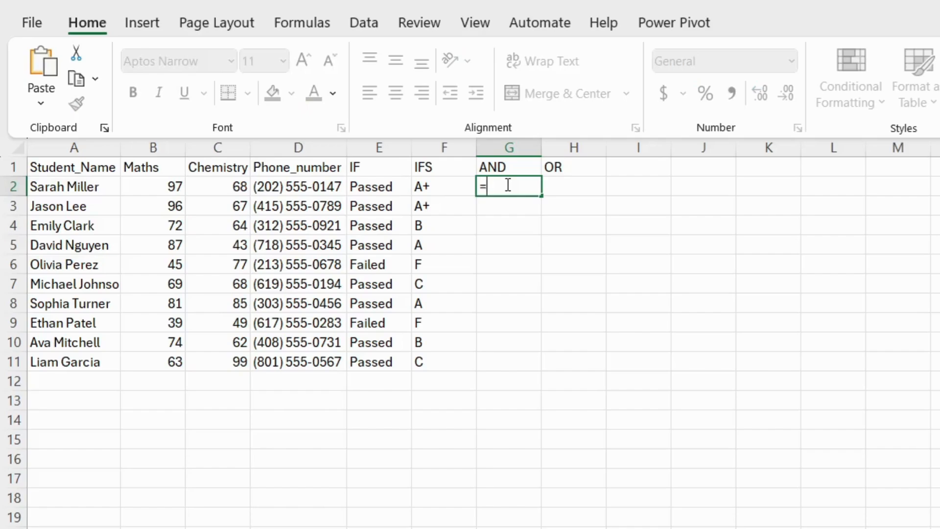
pyautogui.write('AND(')
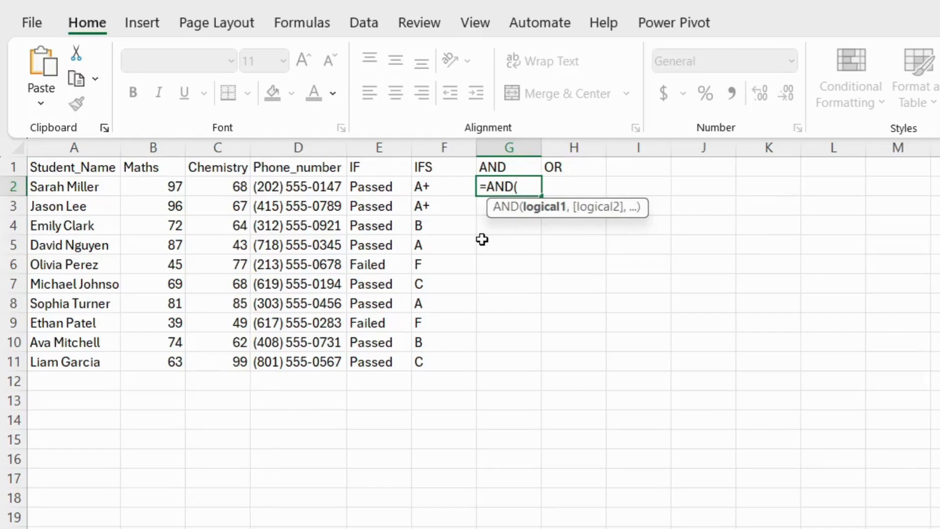
pyautogui.click(164, 187)
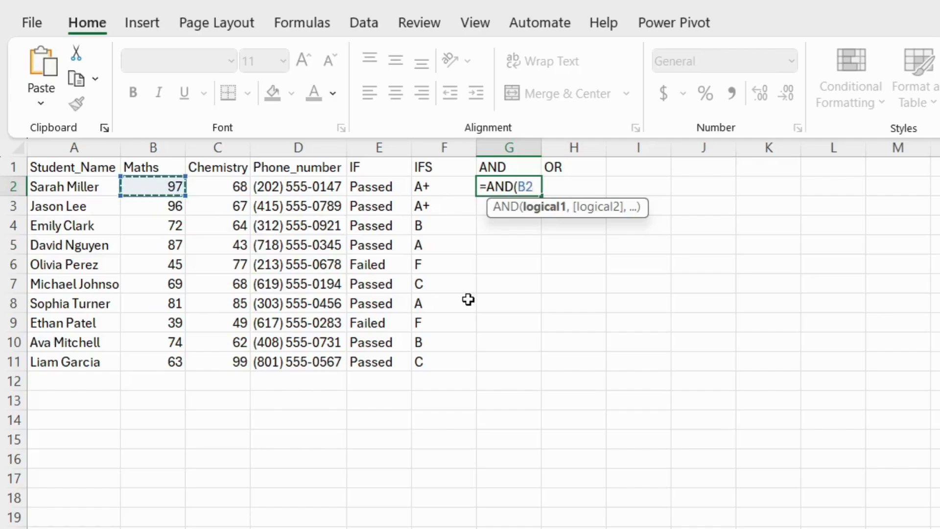
pyautogui.write('>80,')
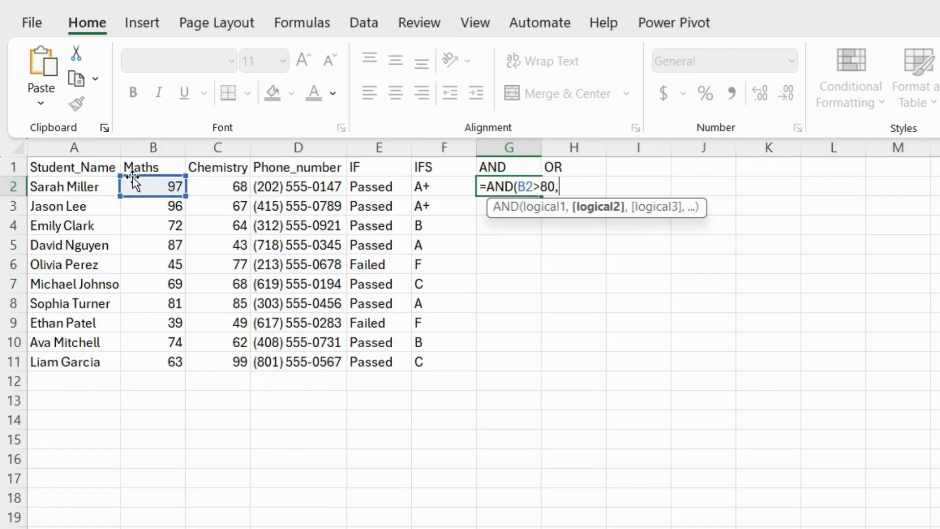
pyautogui.click(227, 188)
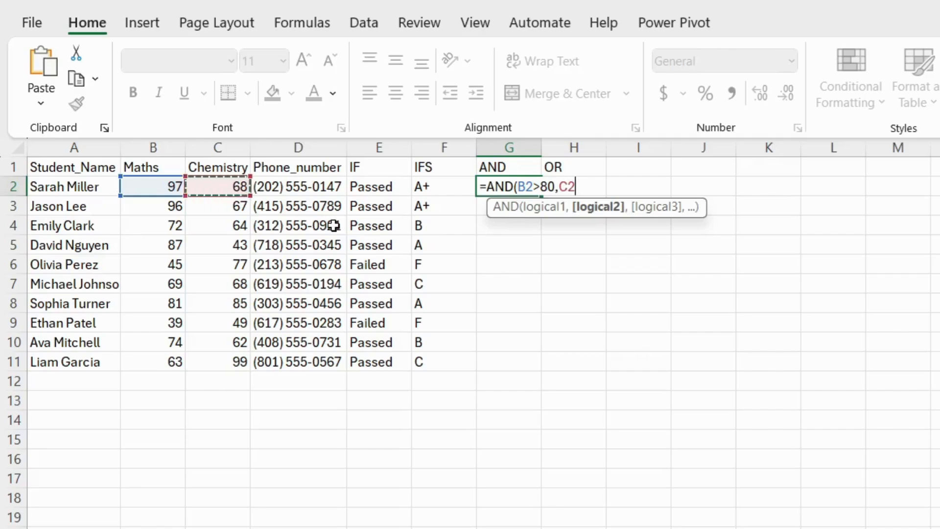
pyautogui.write('>80')
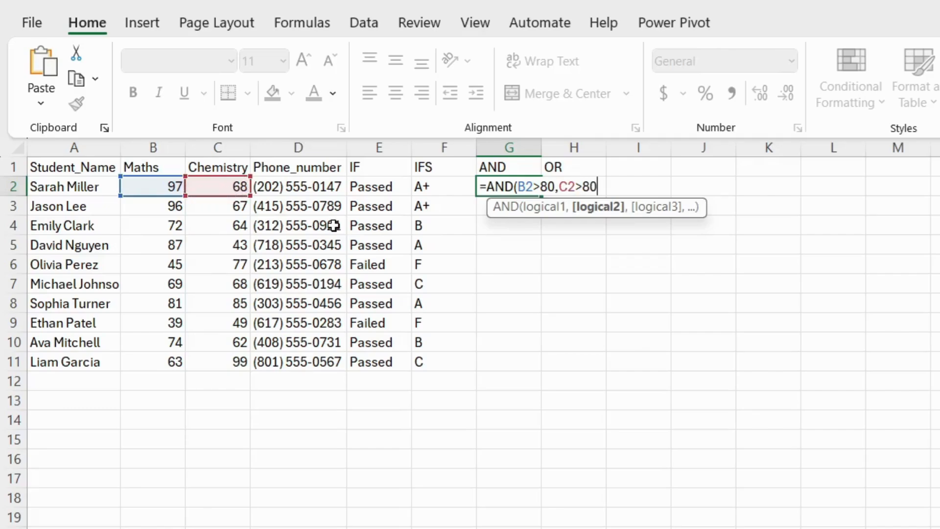
pyautogui.write(')')
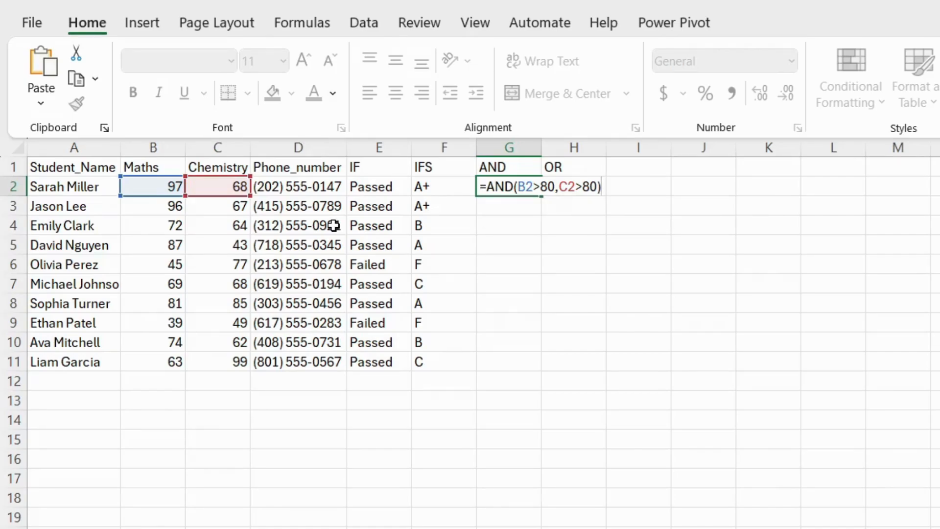
pyautogui.press('Return')
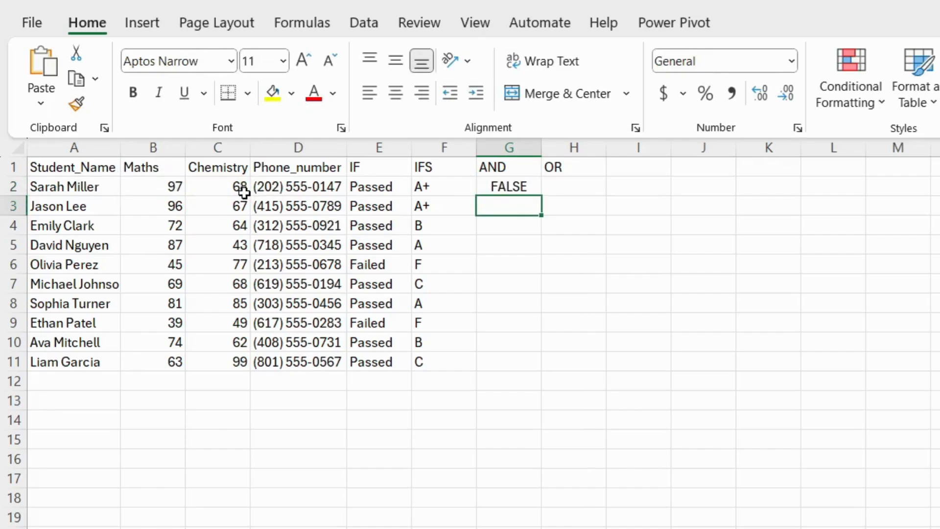
# Fill the AND formula from G2 down to G11.
pyautogui.click(534, 188)
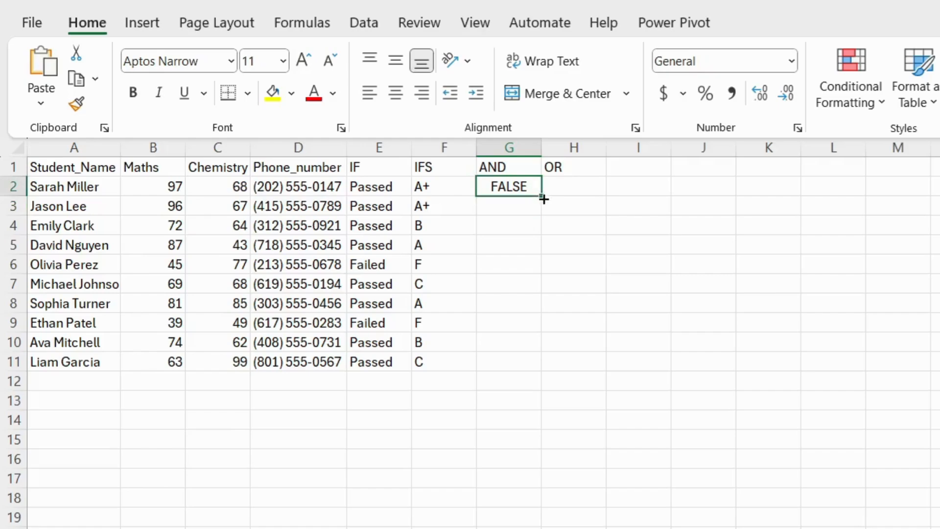
pyautogui.doubleClick(541, 197)
pyautogui.click(561, 309)
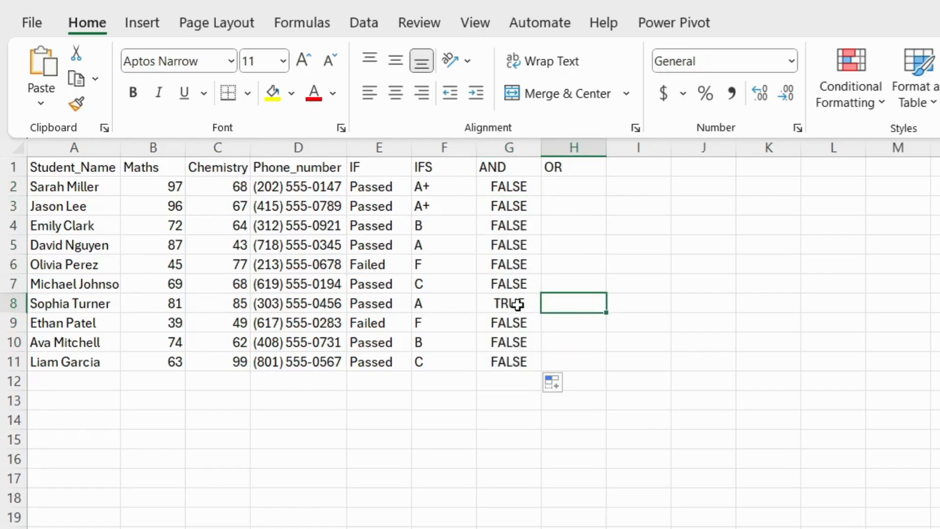
# Wrap the AND formula in G2 in an IF function, using it as the logical test.
pyautogui.doubleClick(493, 187)
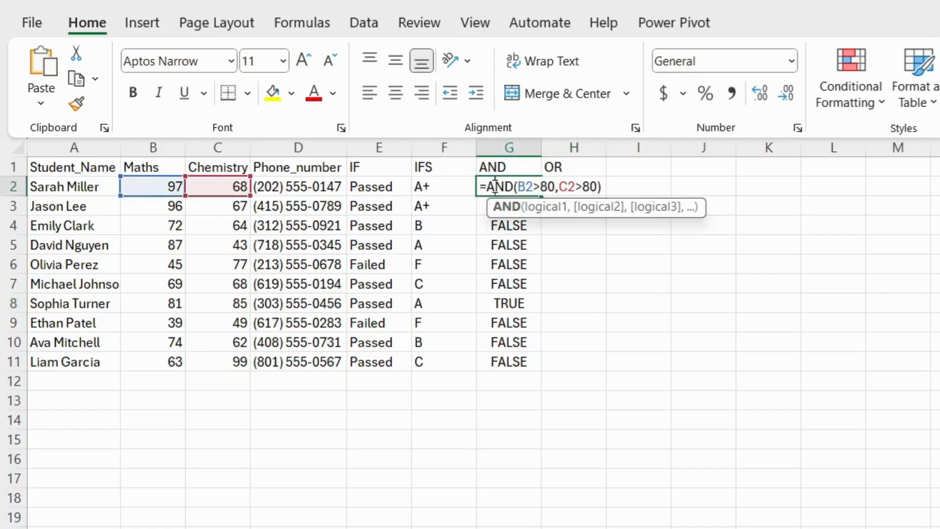
pyautogui.press('Escape')
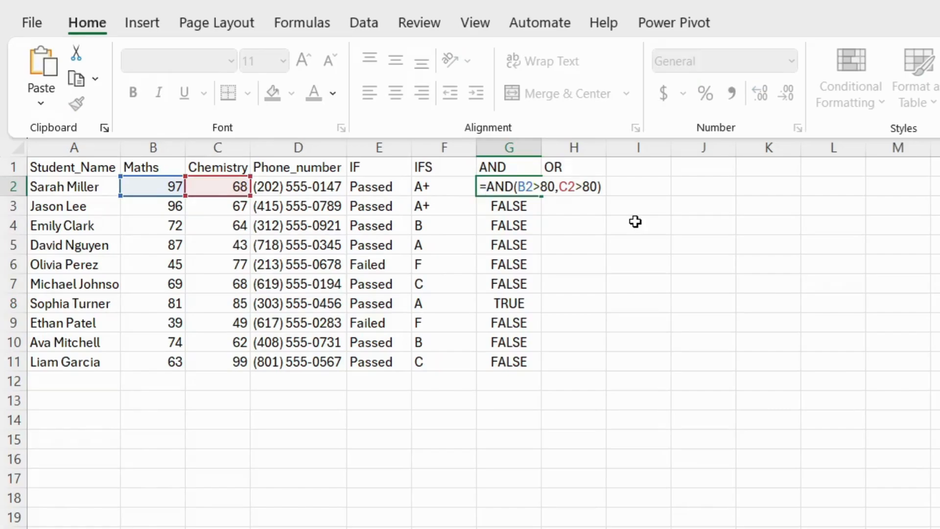
pyautogui.write('I')
pyautogui.press('BackSpace')
pyautogui.write('IF(')
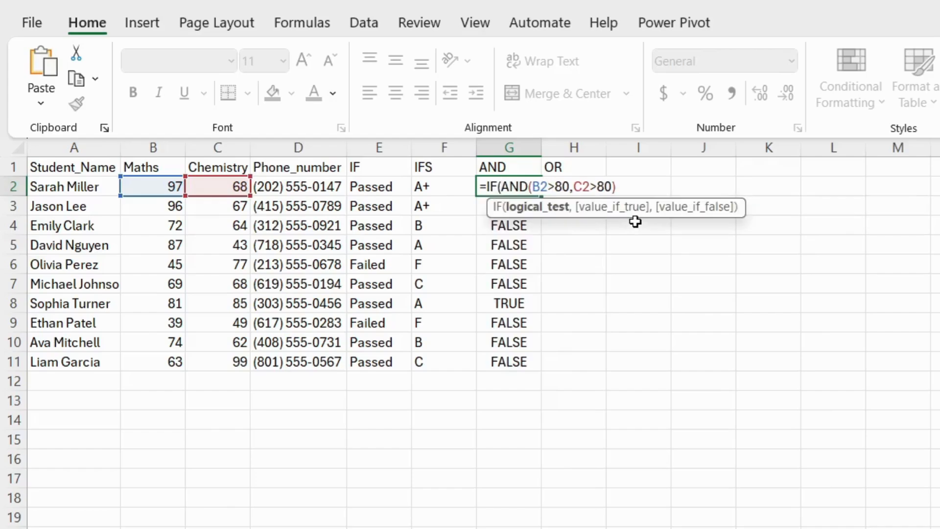
pyautogui.press('Right')
pyautogui.press('Right')
pyautogui.press('Right')
pyautogui.press('Right')
pyautogui.press('Right')
pyautogui.press('Right')
pyautogui.press('Right')
pyautogui.press('Right')
pyautogui.press('Right')
pyautogui.press('Right')
pyautogui.press('Right')
pyautogui.press('Right')
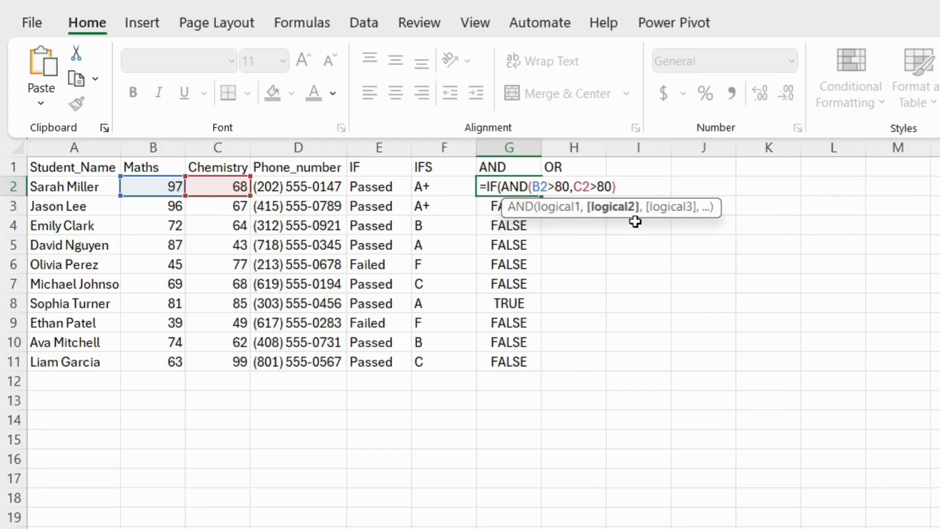
pyautogui.press('Right')
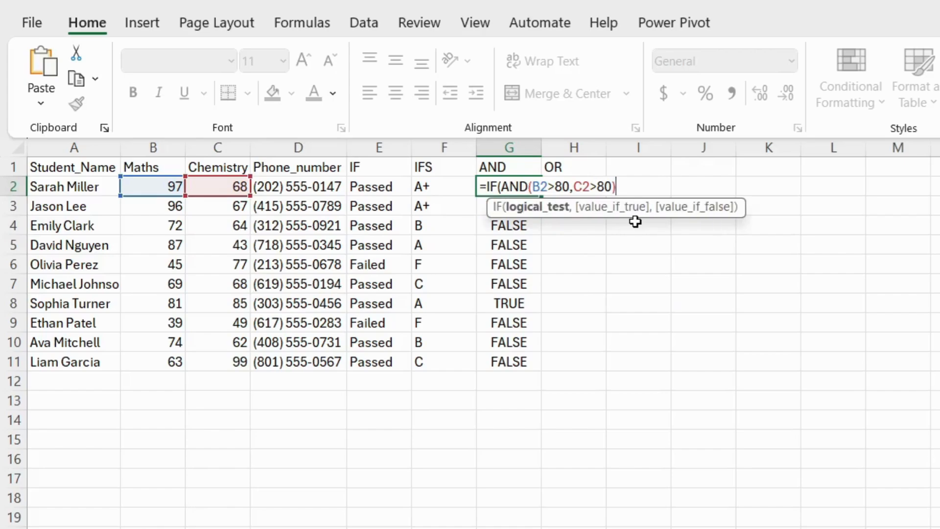
# Complete the IF formula in G2 so it returns "Excellent" when true and "Fair" when false.
pyautogui.write(',')
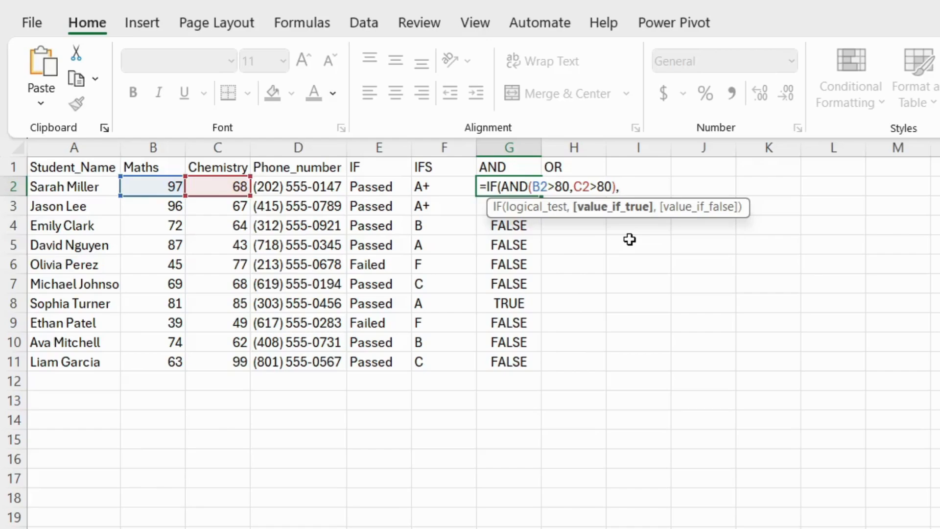
pyautogui.write('"Excellent"')
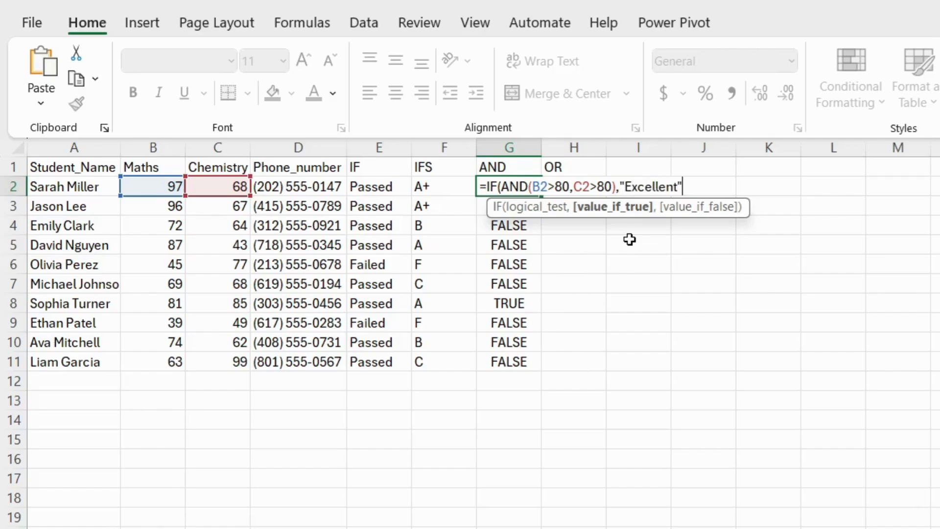
pyautogui.write(',"Fair")')
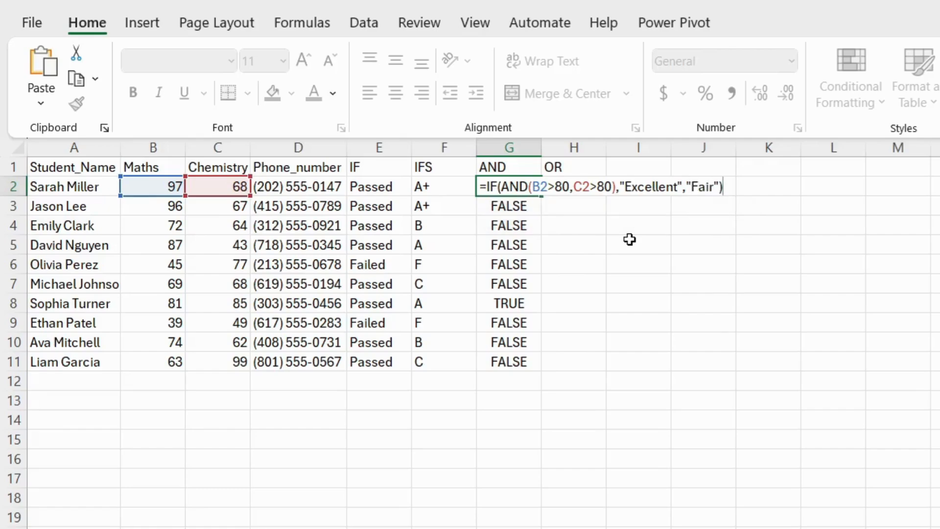
pyautogui.press('Return')
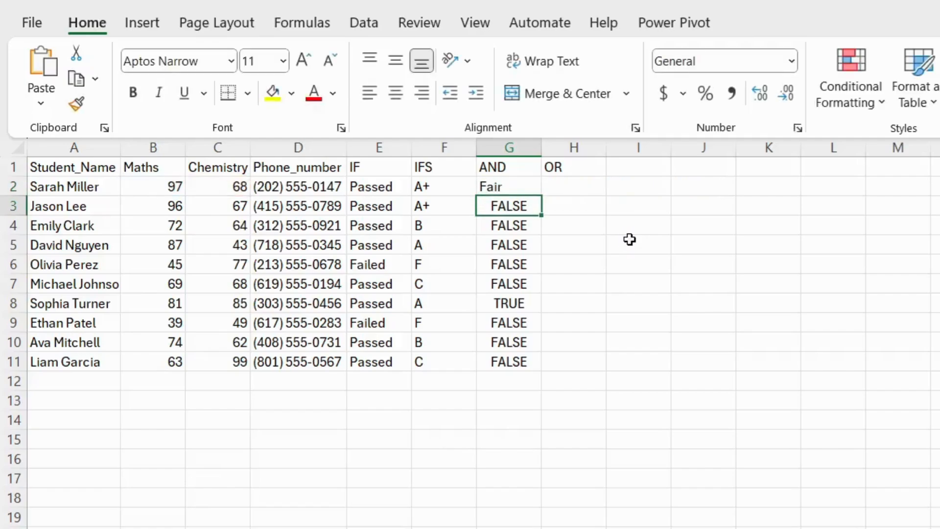
# Fill the combined IF and AND formula from G2 down to G11.
pyautogui.click(522, 188)
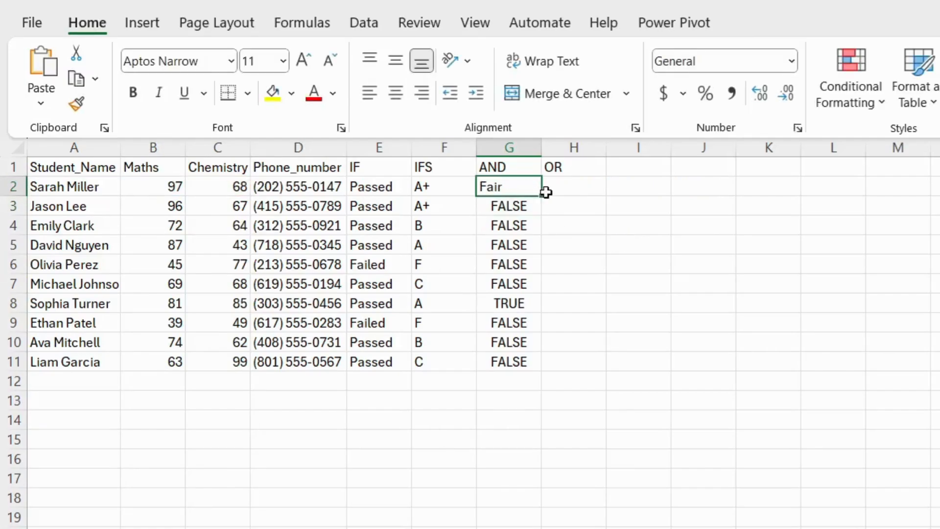
pyautogui.doubleClick(542, 195)
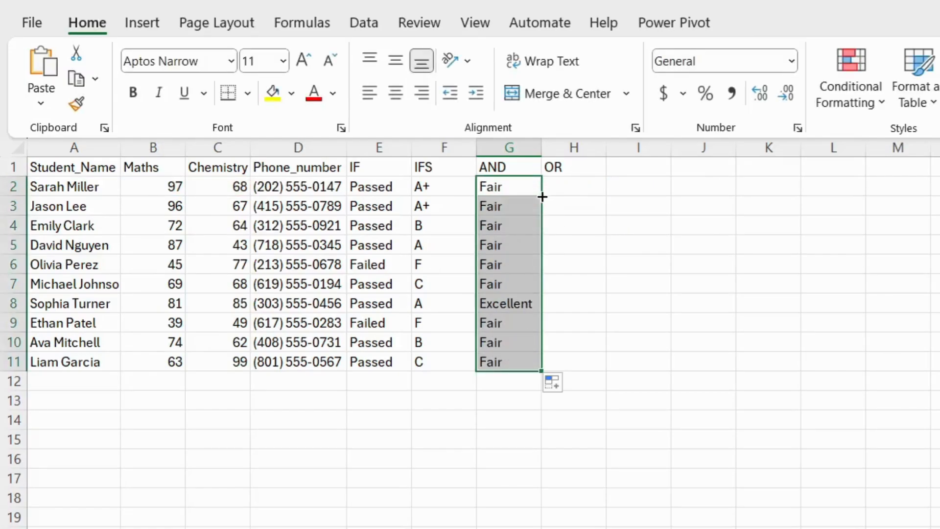
pyautogui.click(533, 264)
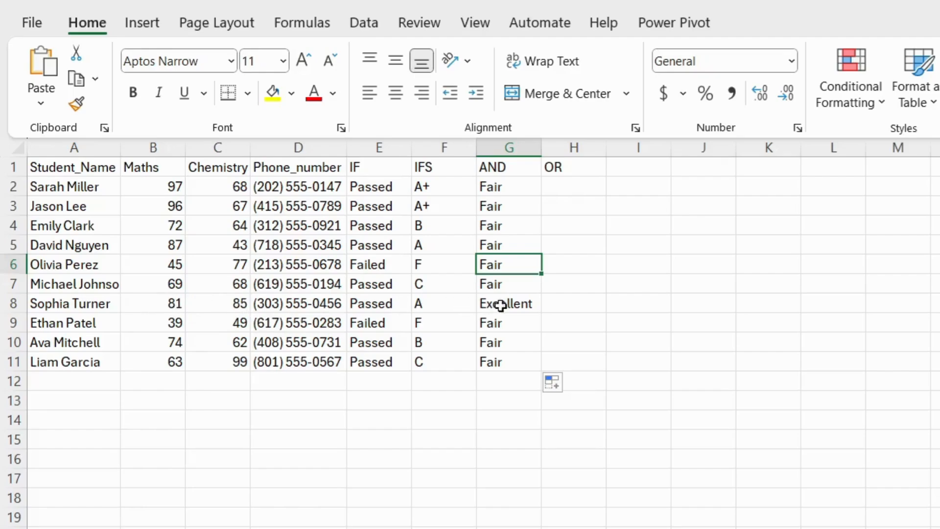
pyautogui.click(527, 299)
# Enter an OR formula in cell H2 that tests whether B2>80 or C2>80.
pyautogui.click(580, 184)
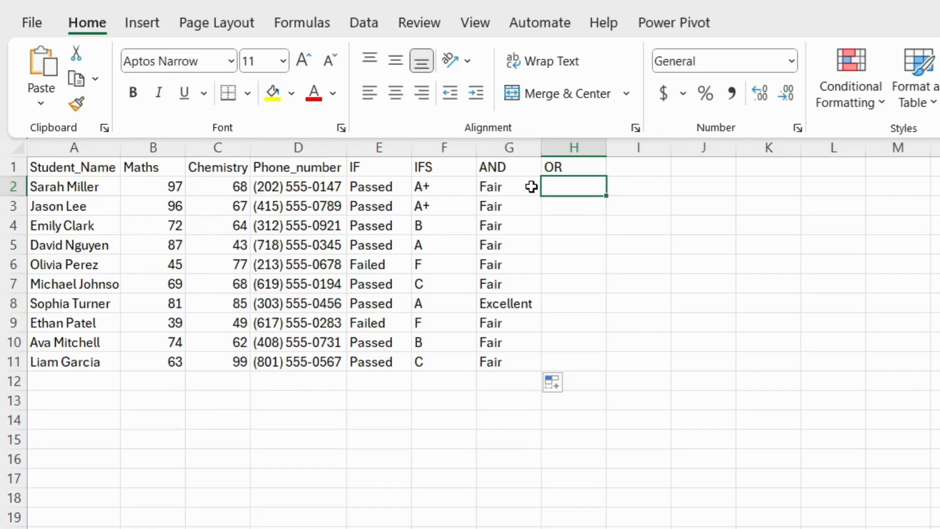
pyautogui.doubleClick(558, 188)
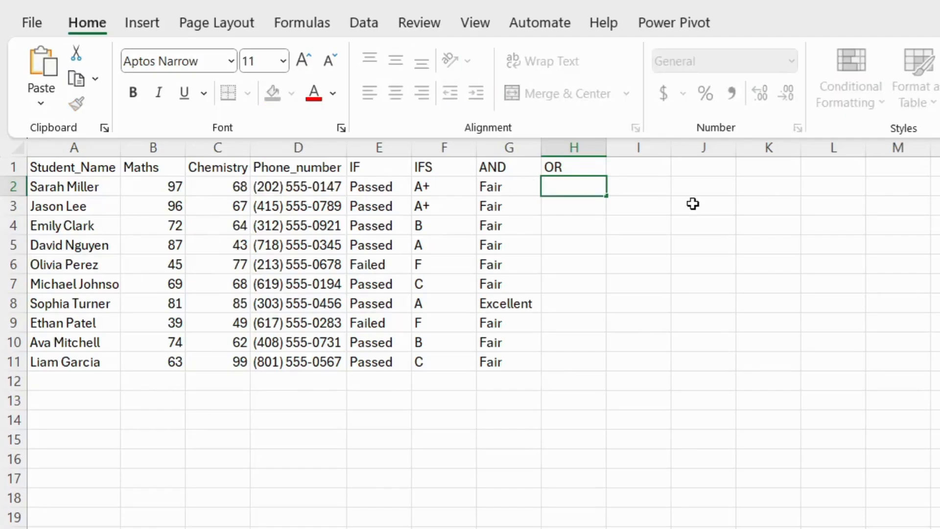
pyautogui.write('=')
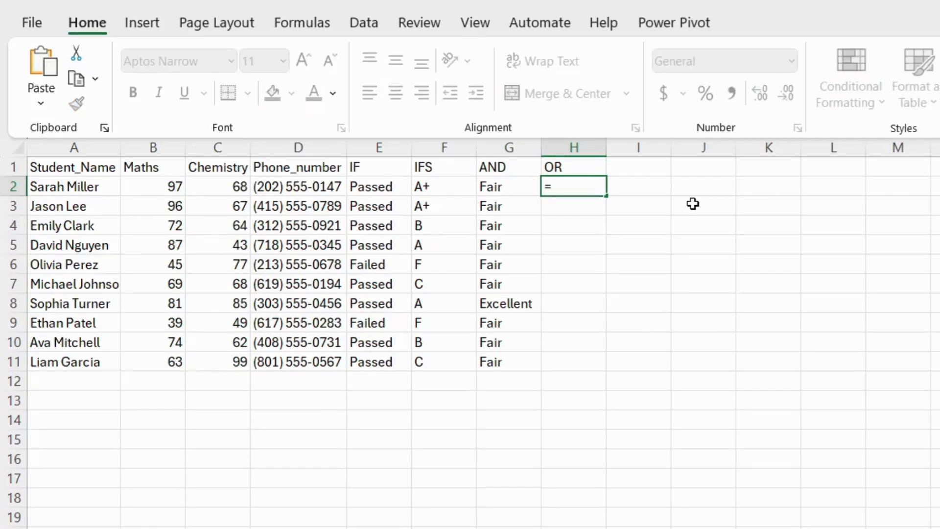
pyautogui.write('OR')
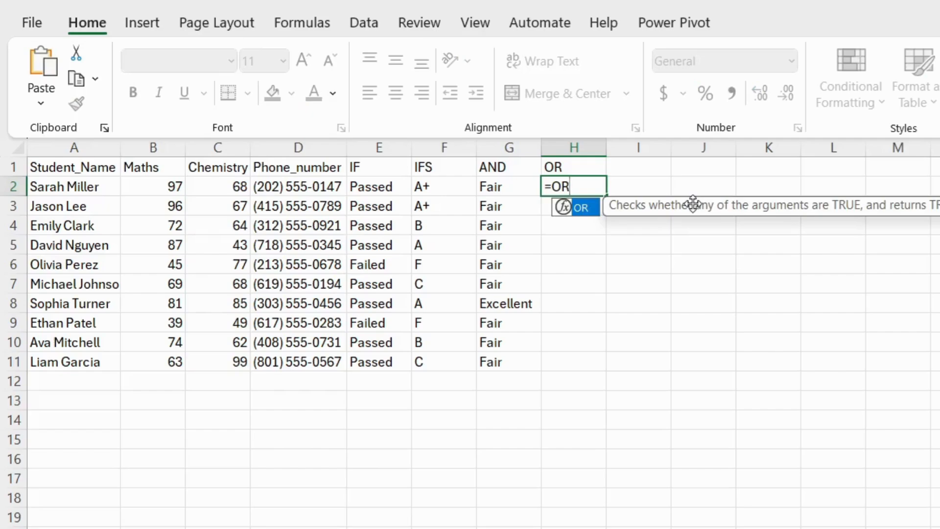
pyautogui.write('(')
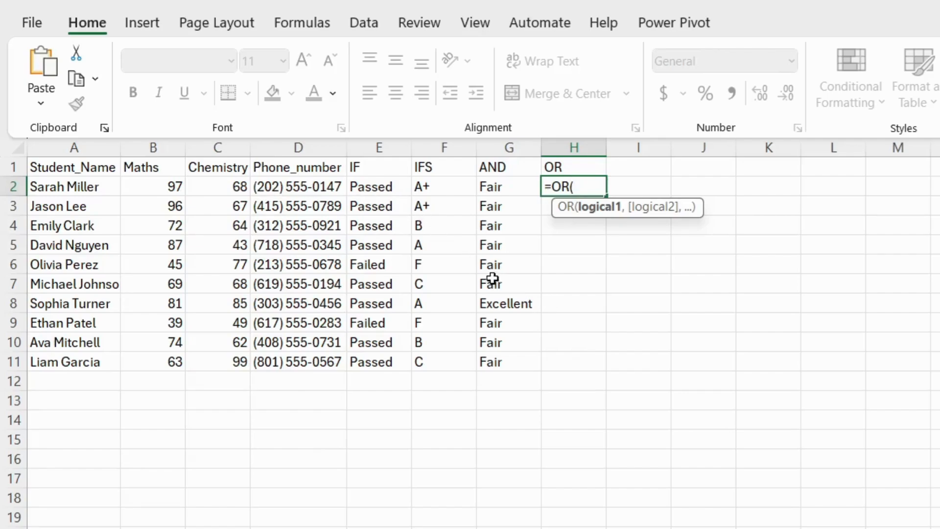
pyautogui.click(165, 182)
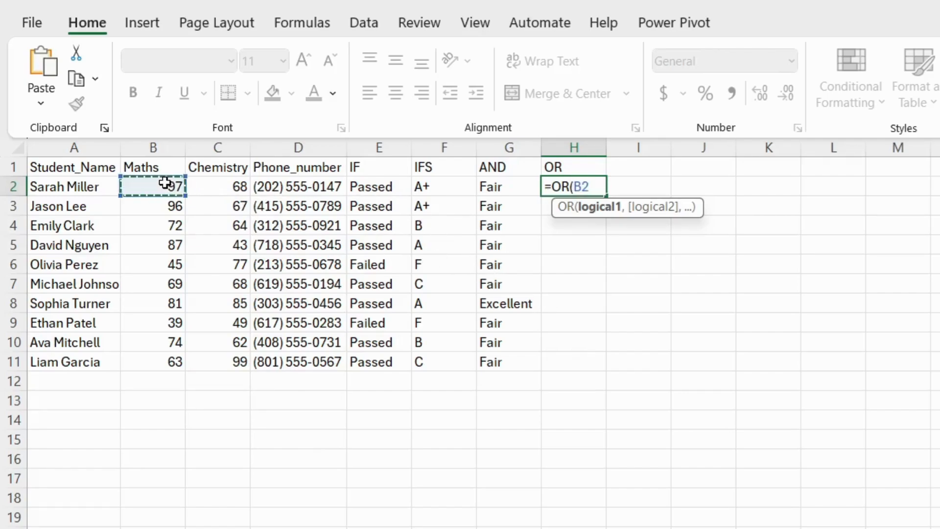
pyautogui.write('>80,')
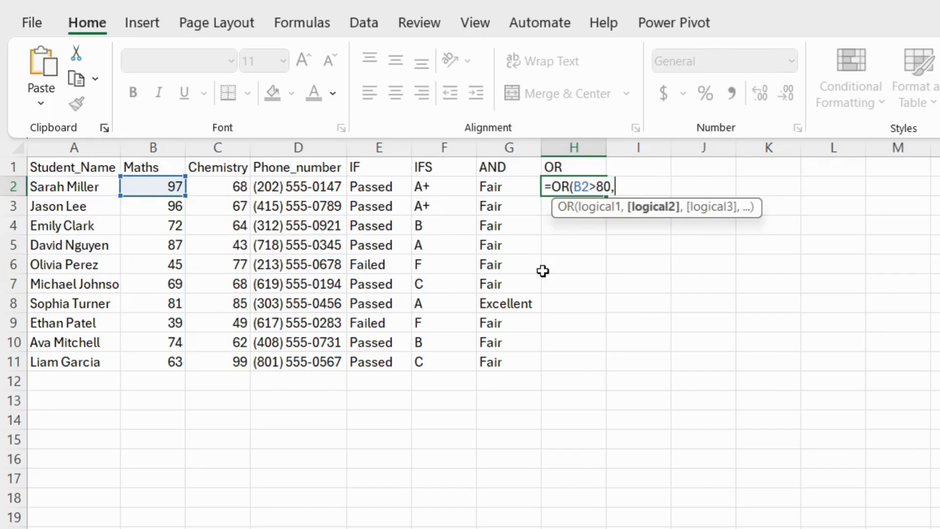
pyautogui.click(223, 181)
pyautogui.write('>80')
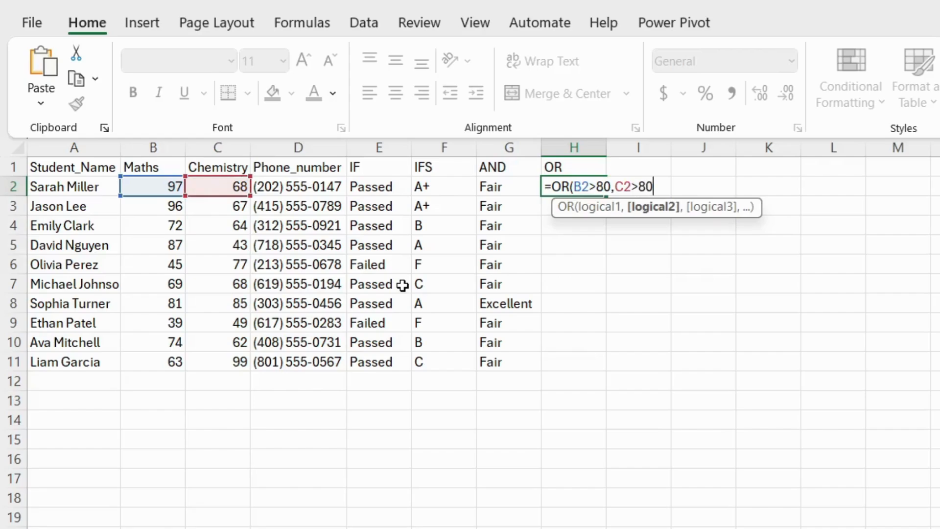
pyautogui.write(')')
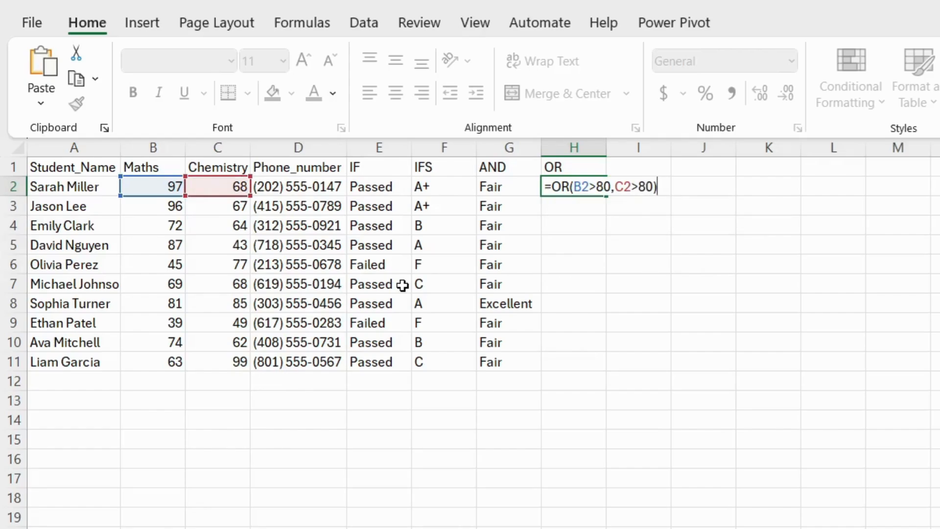
pyautogui.press('Return')
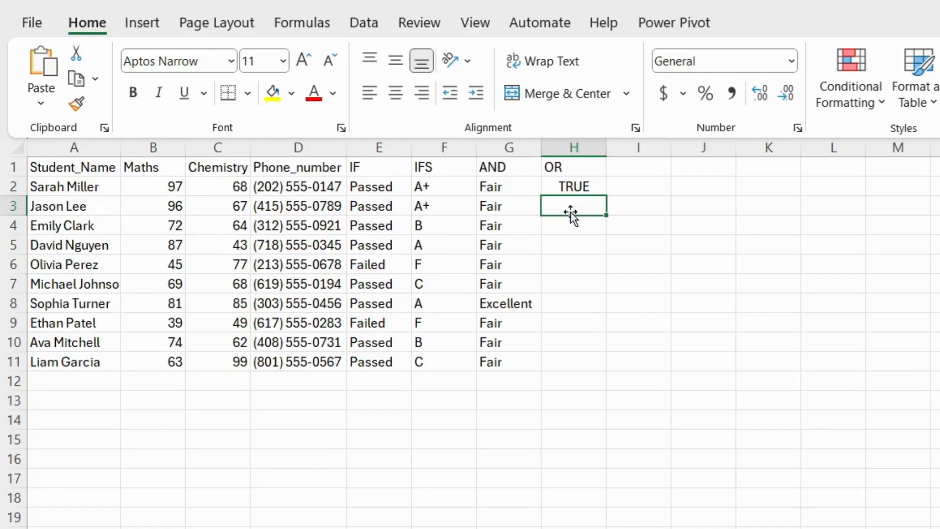
# Fill the OR formula from H2 down to H11.
pyautogui.click(588, 186)
pyautogui.doubleClick(606, 195)
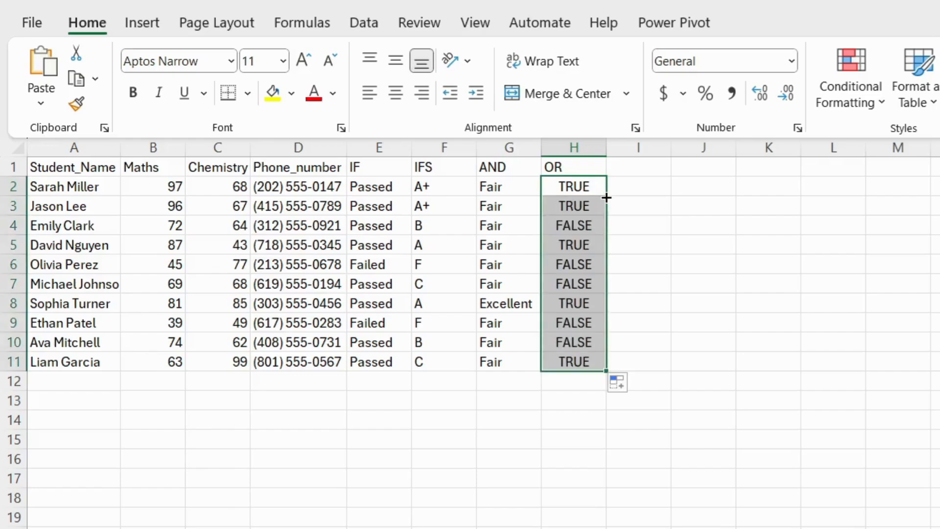
pyautogui.click(613, 288)
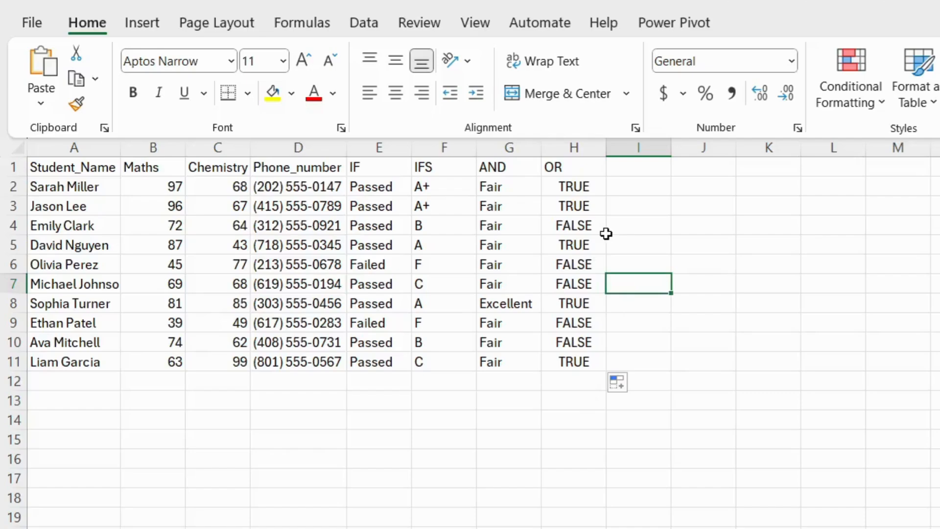
# Wrap the OR formula in cell H2 in an IF function, using the OR test as its logical test.
pyautogui.doubleClick(559, 186)
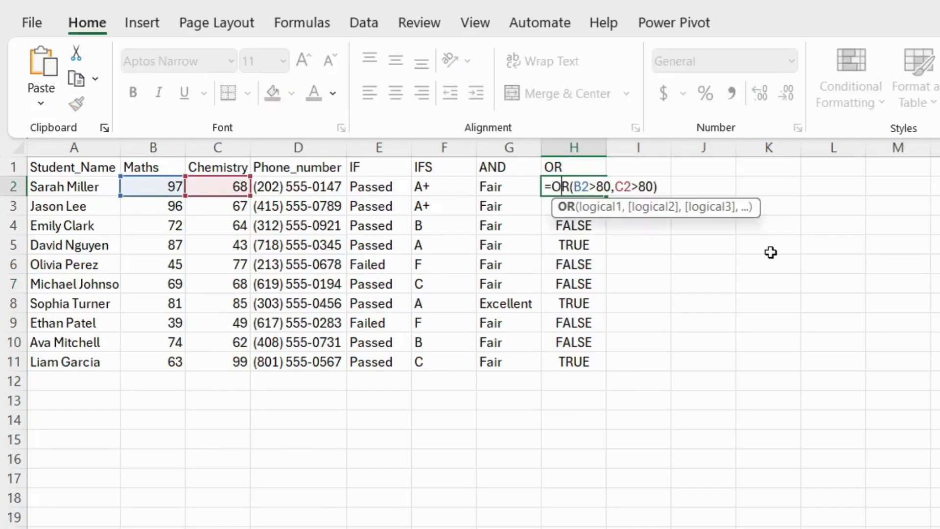
pyautogui.press('Left')
pyautogui.write('IF(')
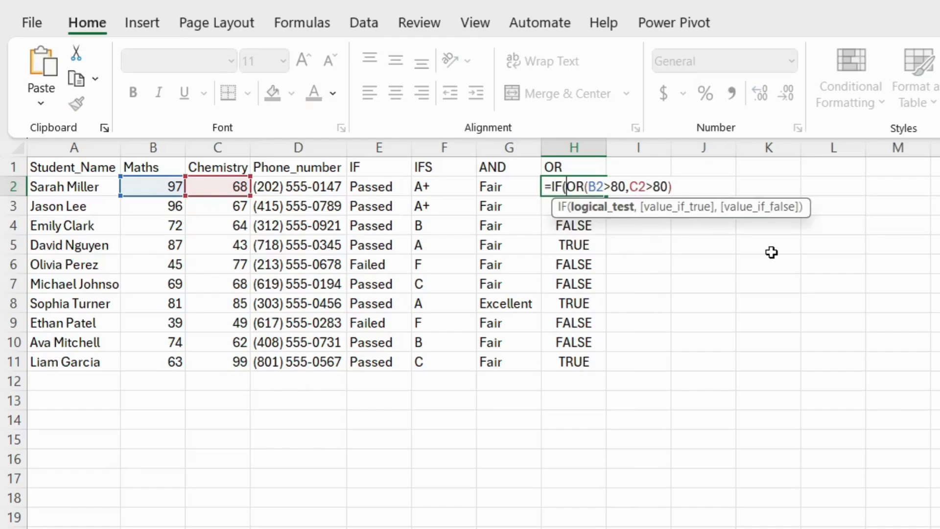
pyautogui.press('Right')
pyautogui.press('Right')
pyautogui.press('Right')
pyautogui.press('Right')
pyautogui.press('Right')
pyautogui.press('Right')
pyautogui.press('Right')
pyautogui.press('Right')
pyautogui.press('Right')
pyautogui.press('Right')
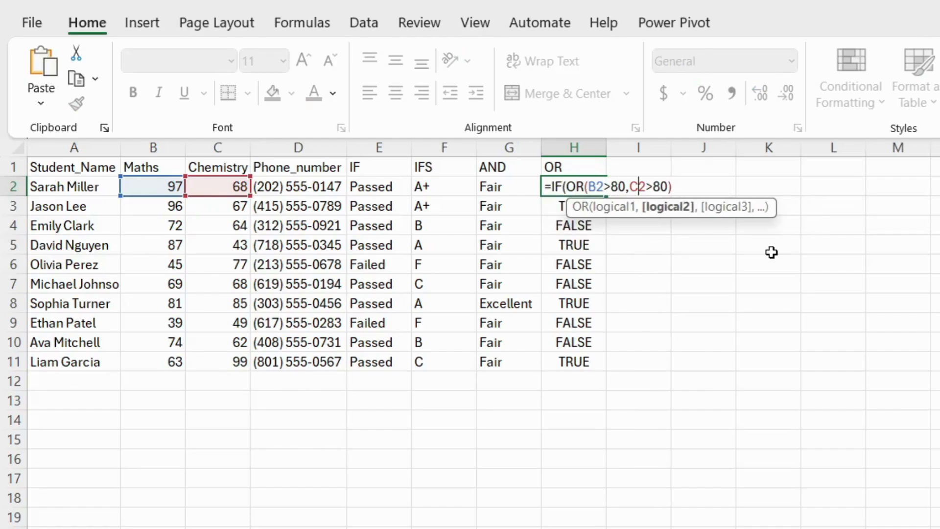
pyautogui.press('Right')
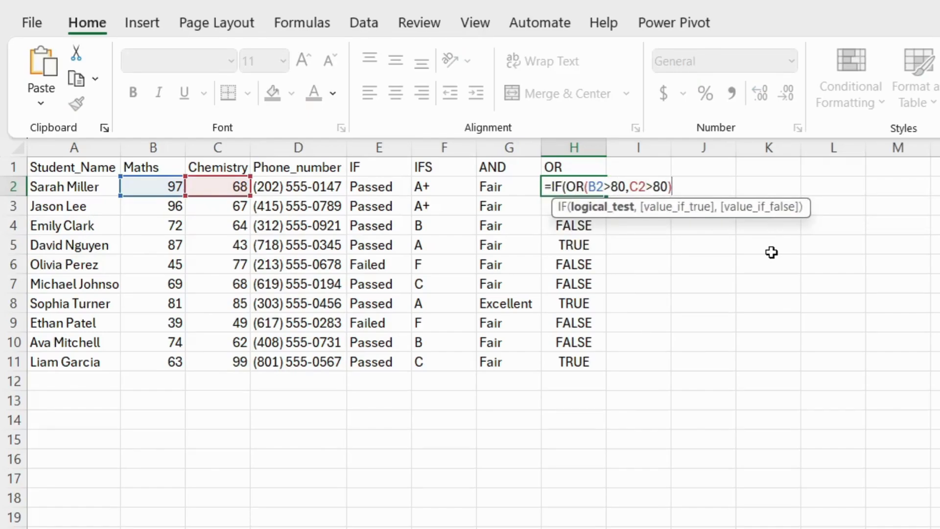
pyautogui.write(',')
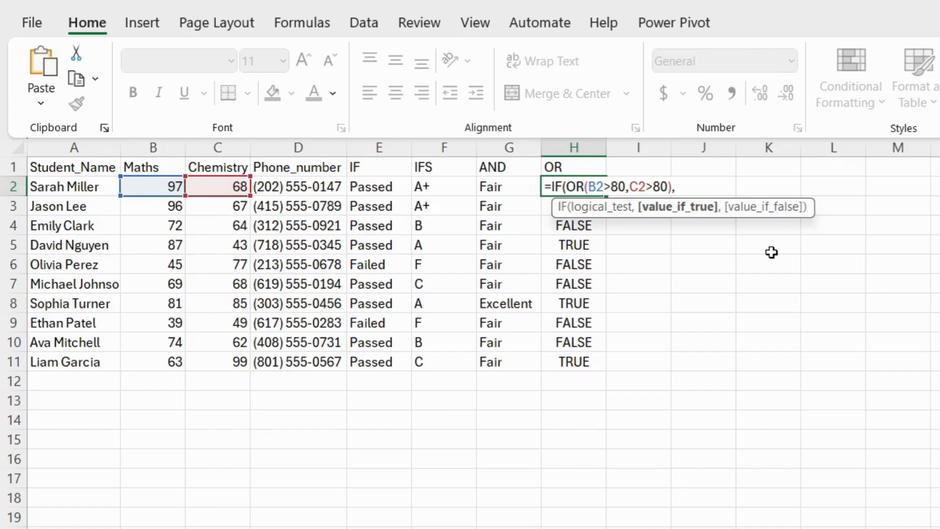
# Complete the IF formula in H2 so it returns "Well Done" when true and "Keep Trying" when false.
pyautogui.write('WE')
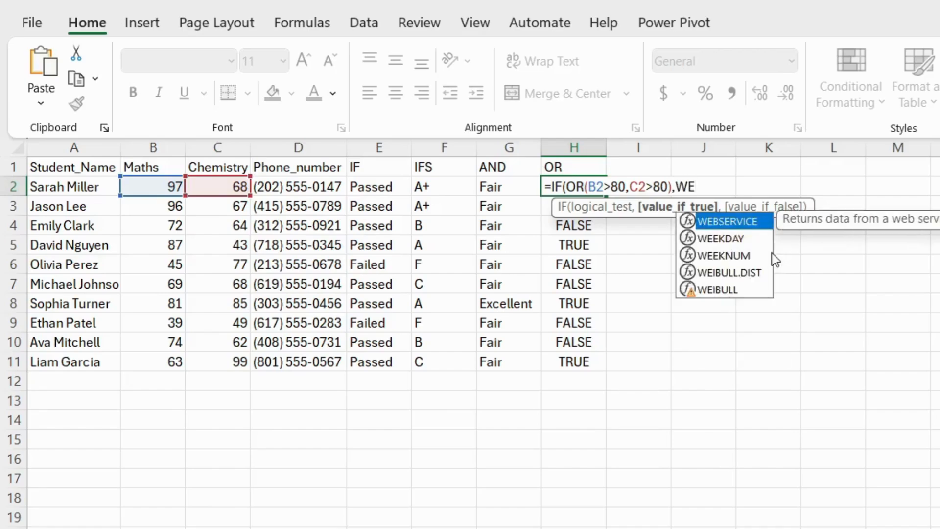
pyautogui.press('BackSpace')
pyautogui.press('BackSpace')
pyautogui.write('"E')
pyautogui.press('BackSpace')
pyautogui.write('Well DON')
pyautogui.press('BackSpace')
pyautogui.press('BackSpace')
pyautogui.write('one",')
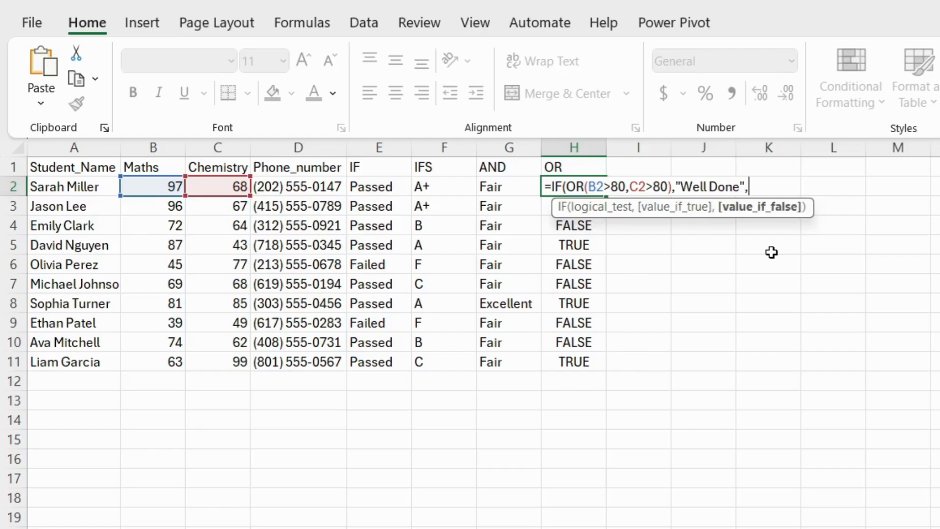
pyautogui.write('"Keep Trying")')
pyautogui.press('Return')
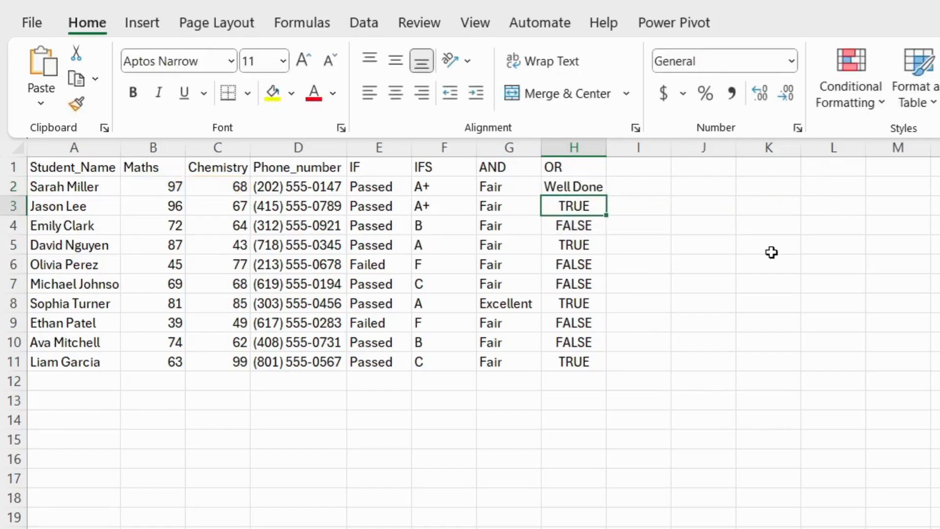
# Fill the combined IF and OR formula from H2 down to H11 and auto-fit column H to its contents.
pyautogui.click(584, 185)
pyautogui.doubleClick(607, 197)
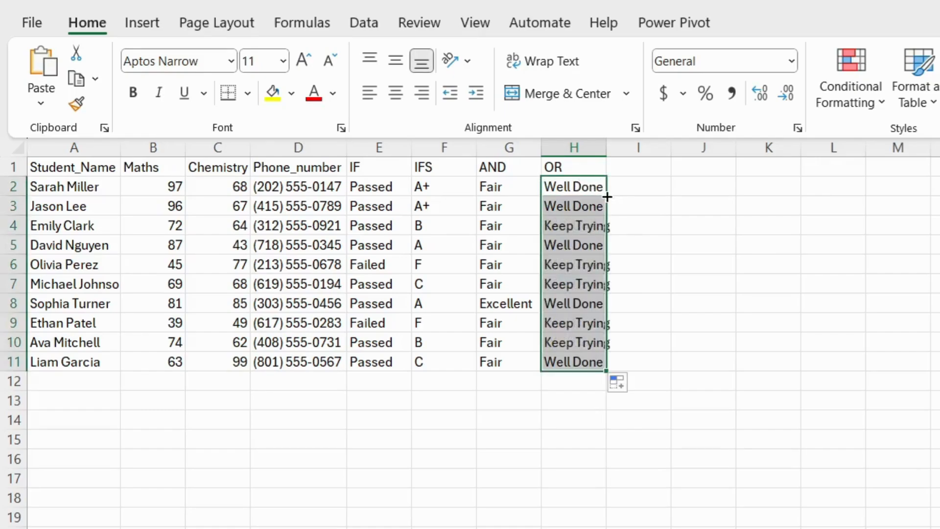
pyautogui.doubleClick(607, 152)
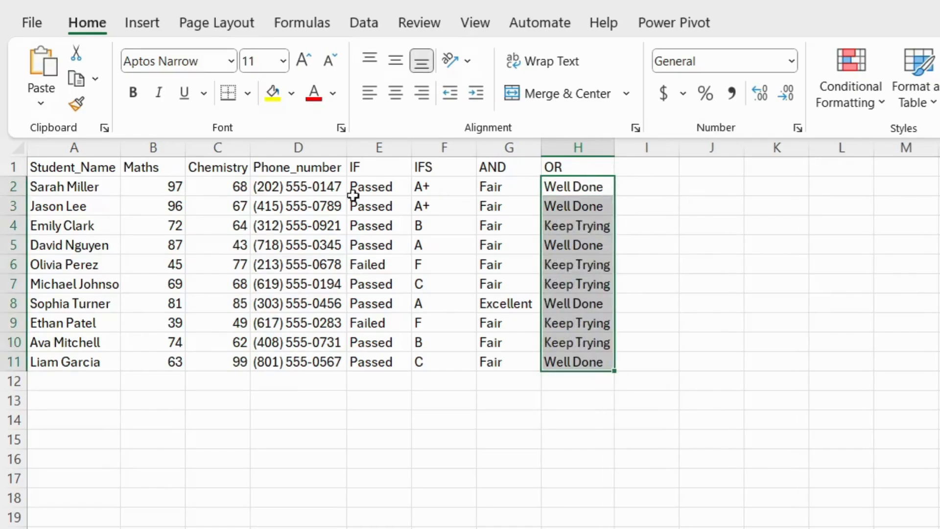
pyautogui.click(655, 240)
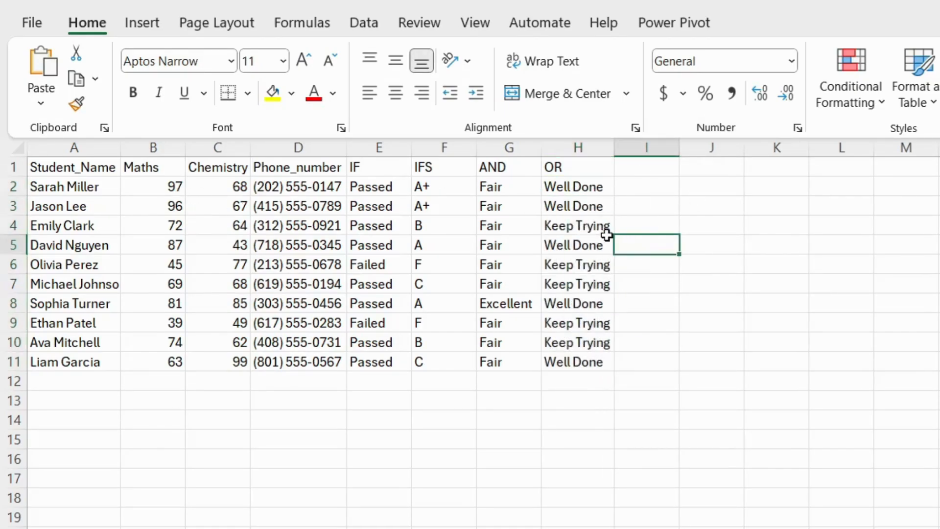